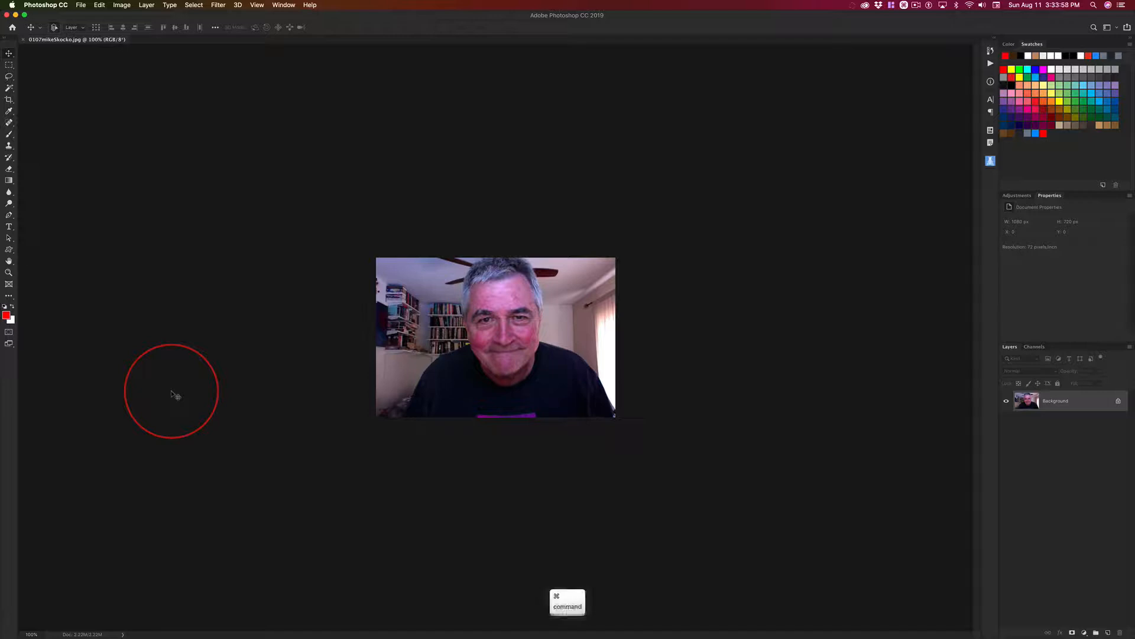
Zoom the portrait photo to 200% and review which panels are available and currently shown.
{"action": "key", "text": "super+equal"}
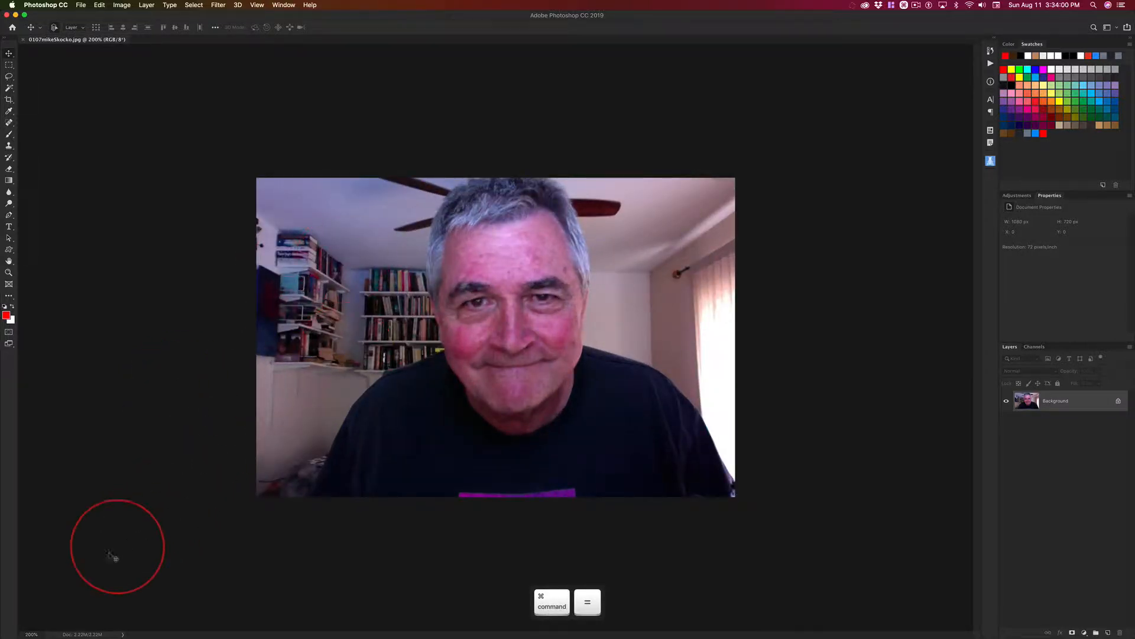
{"action": "key", "text": "ctrl+alt"}
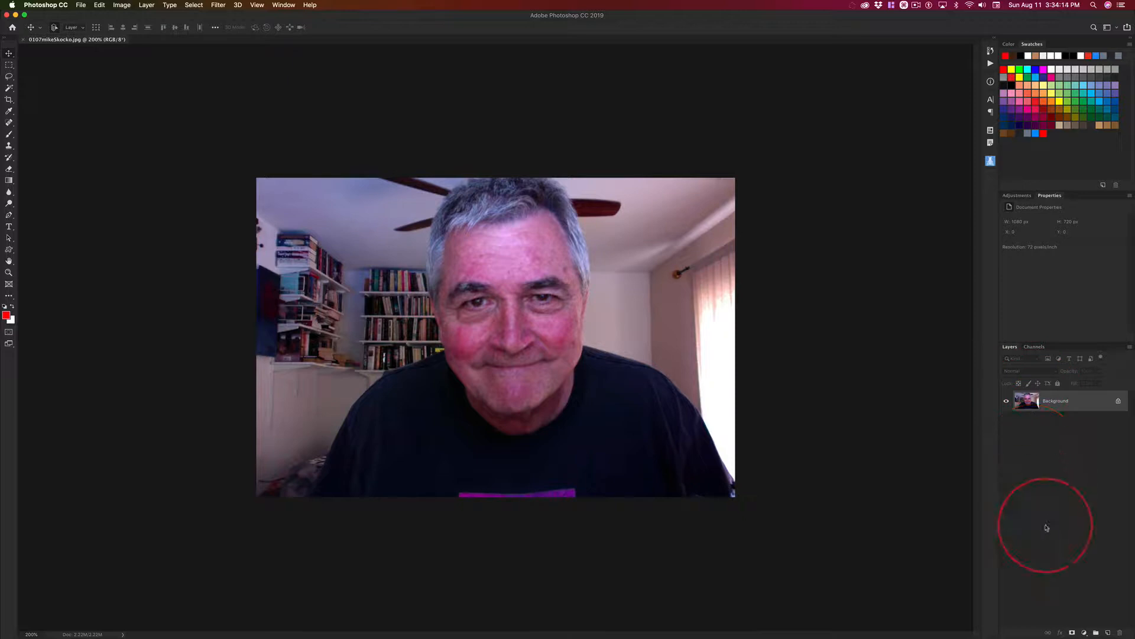
{"action": "left_click", "coordinate": [282, 5]}
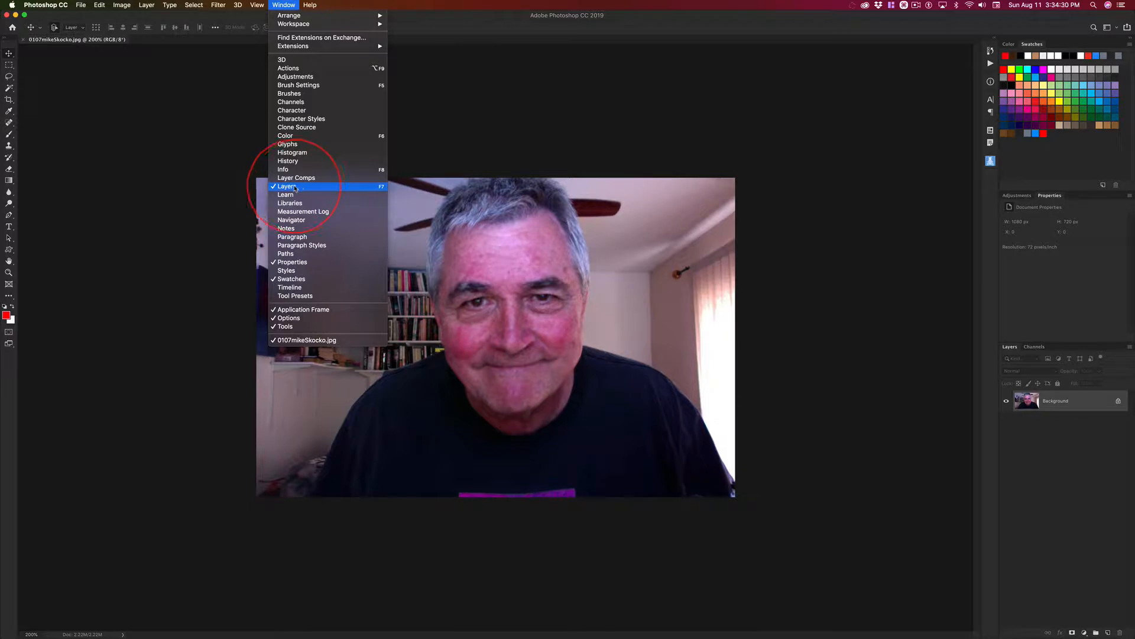
{"action": "left_click", "coordinate": [293, 4]}
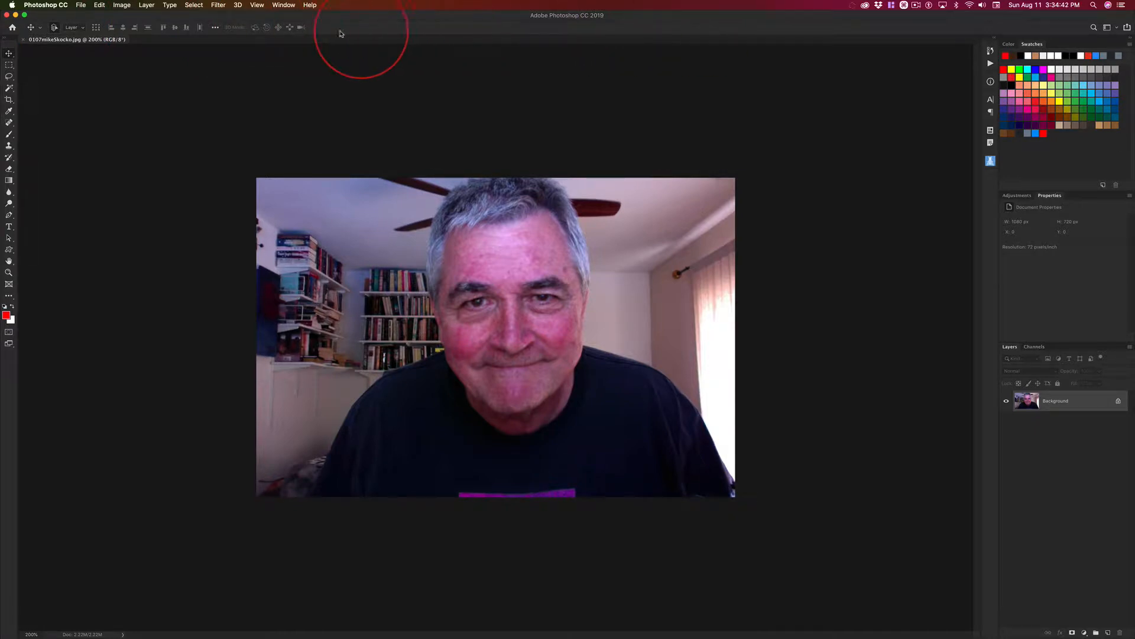
Hide the options bar and show it again.
{"action": "left_click", "coordinate": [283, 5]}
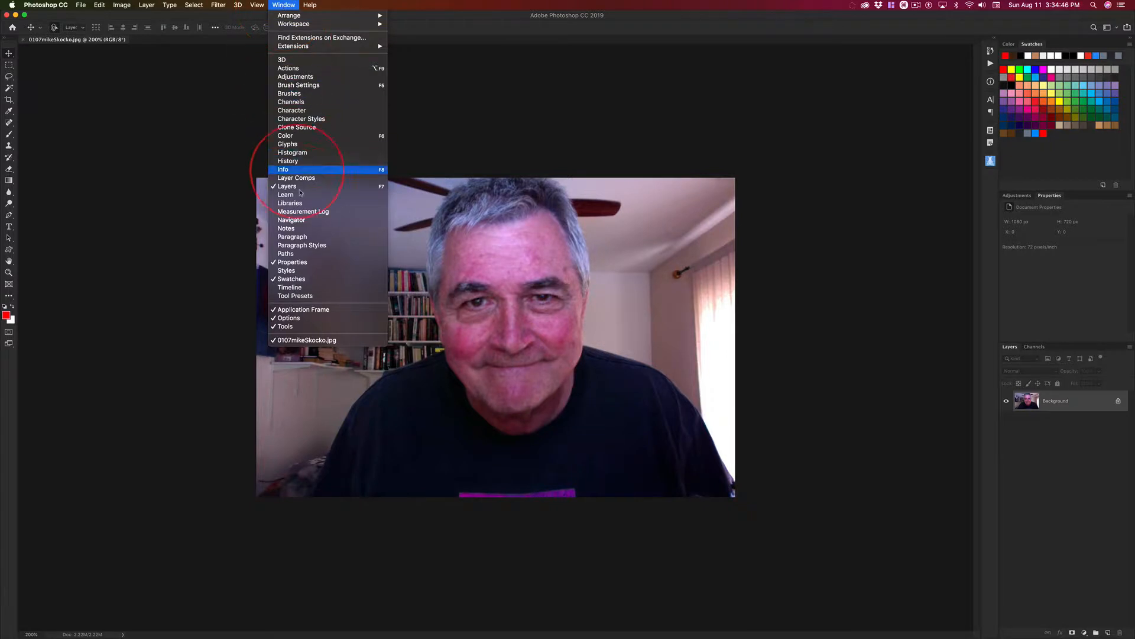
{"action": "left_click", "coordinate": [291, 318]}
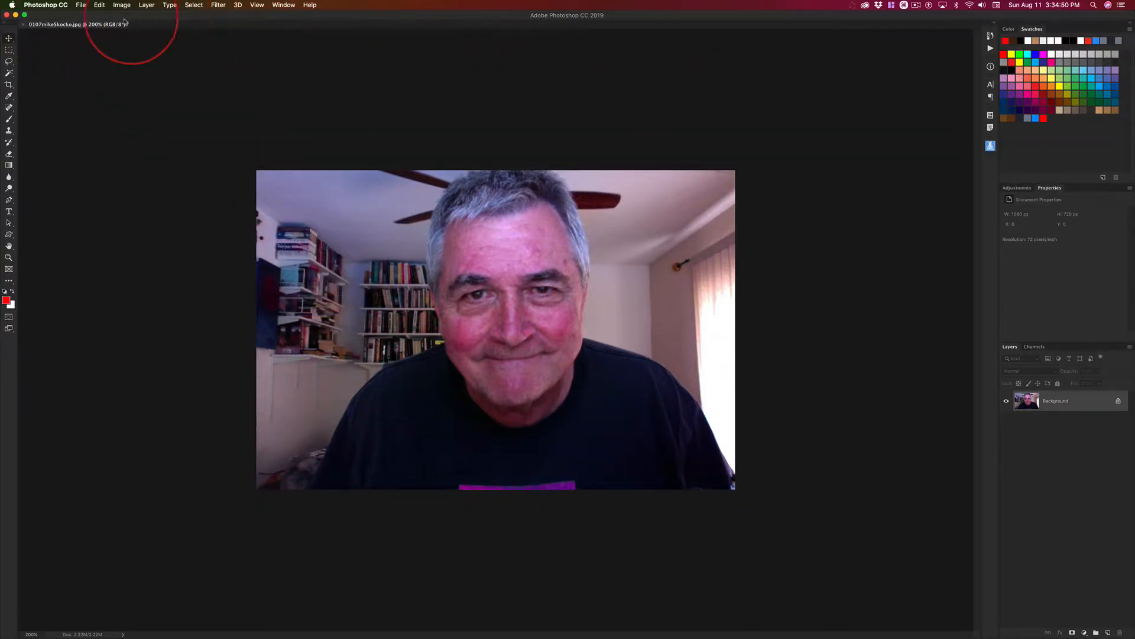
{"action": "left_click", "coordinate": [283, 6]}
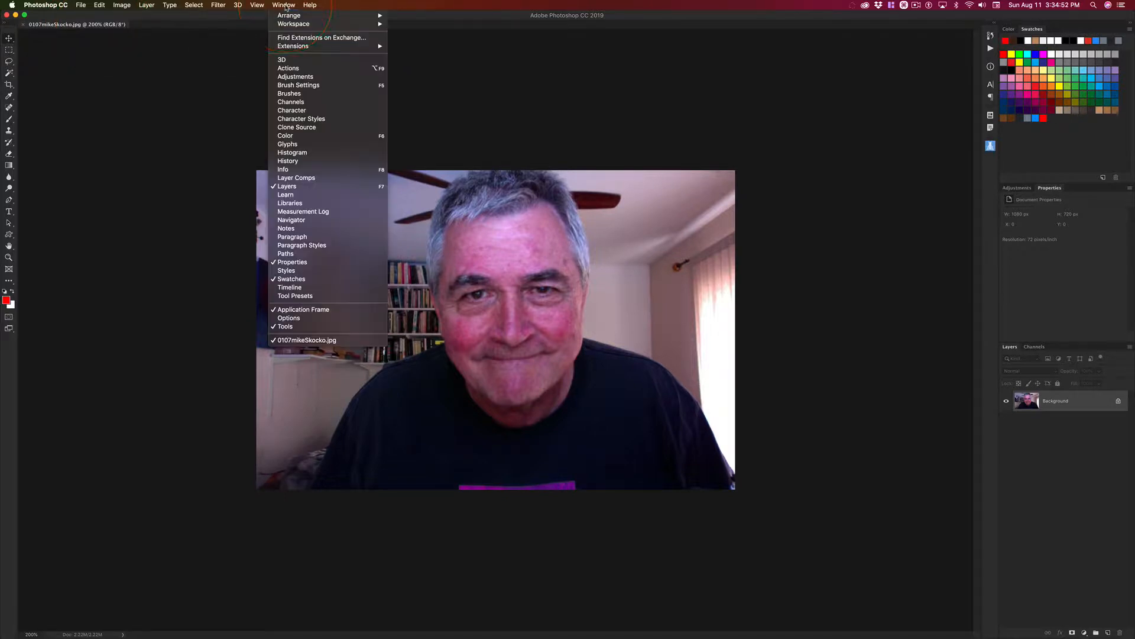
{"action": "left_click", "coordinate": [295, 319]}
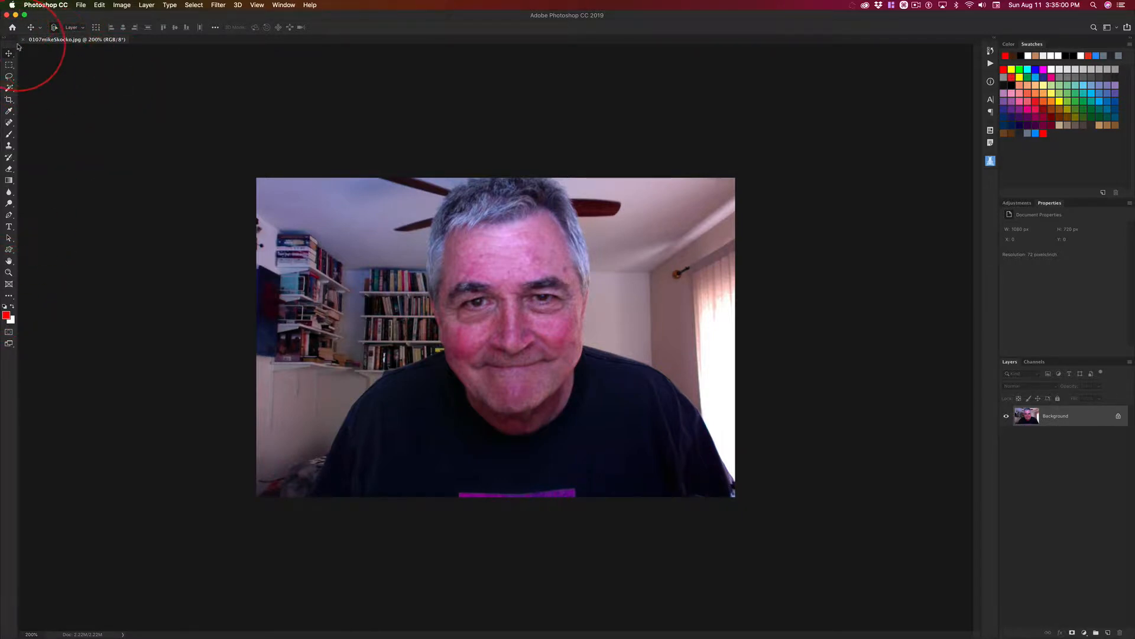
Hide and restore the tools panel, and do the same with all panels at once.
{"action": "left_click", "coordinate": [284, 5]}
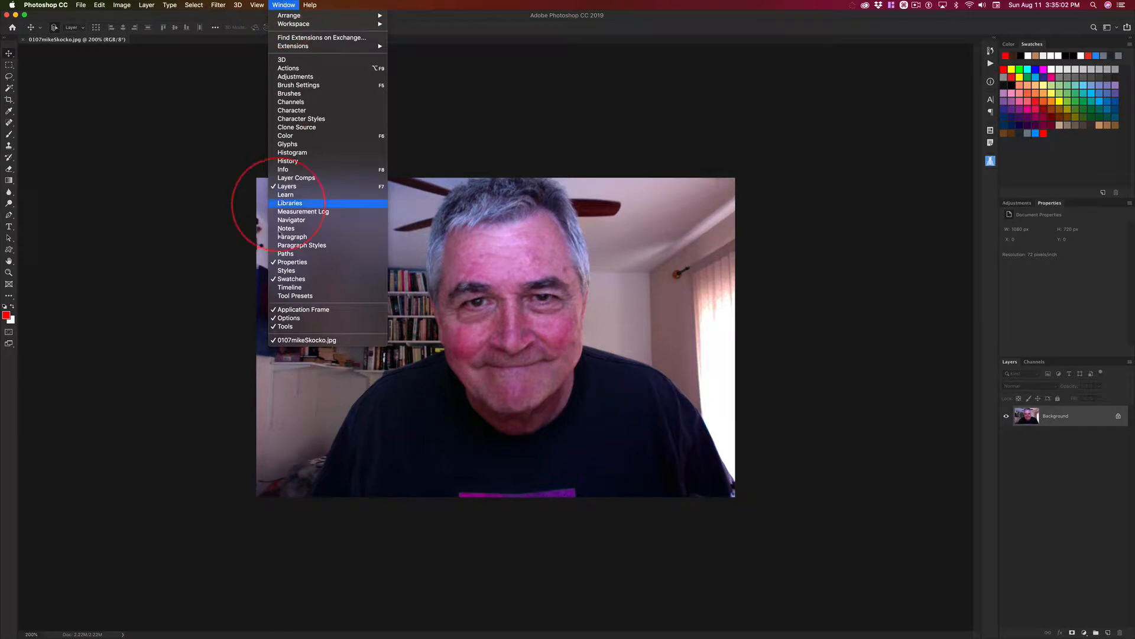
{"action": "left_click", "coordinate": [289, 329]}
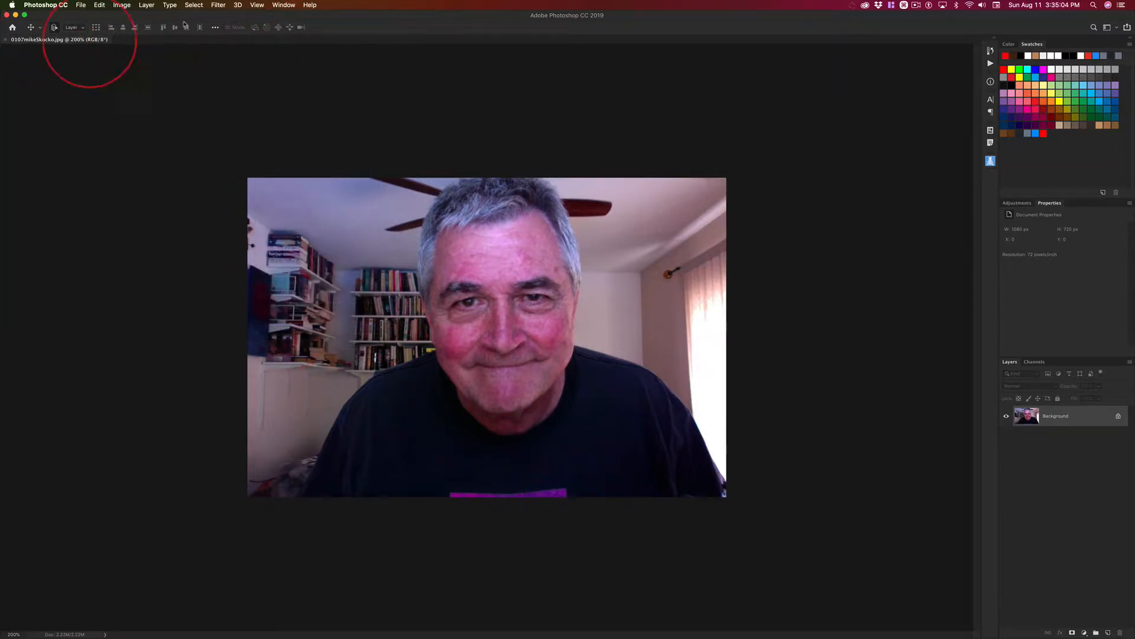
{"action": "left_click", "coordinate": [285, 5]}
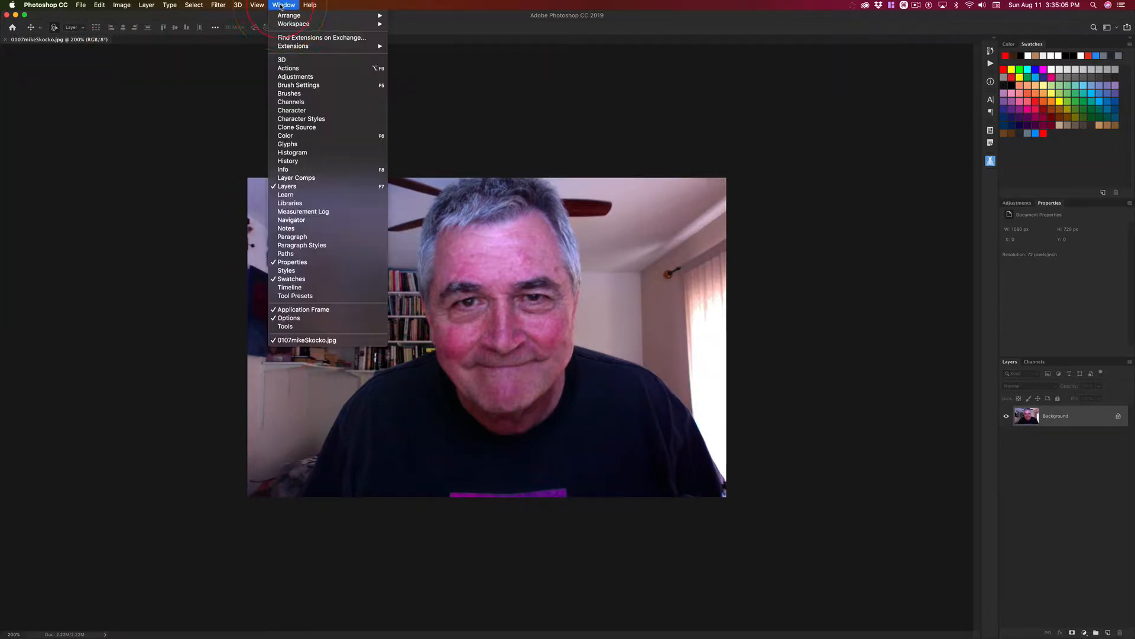
{"action": "left_click", "coordinate": [300, 330]}
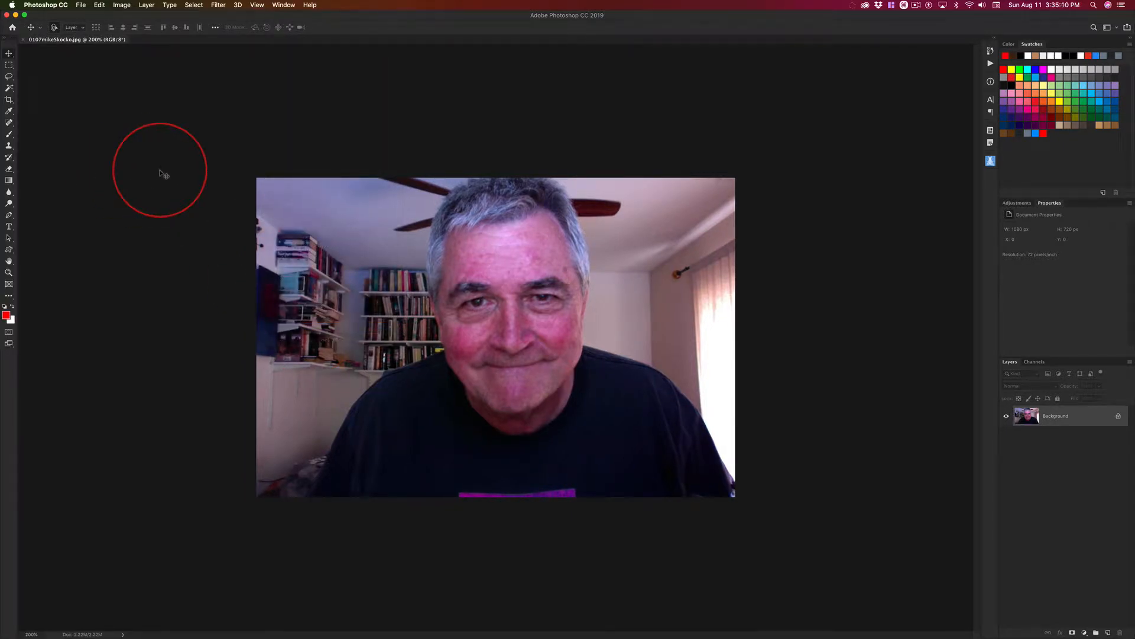
{"action": "key", "text": "Tab"}
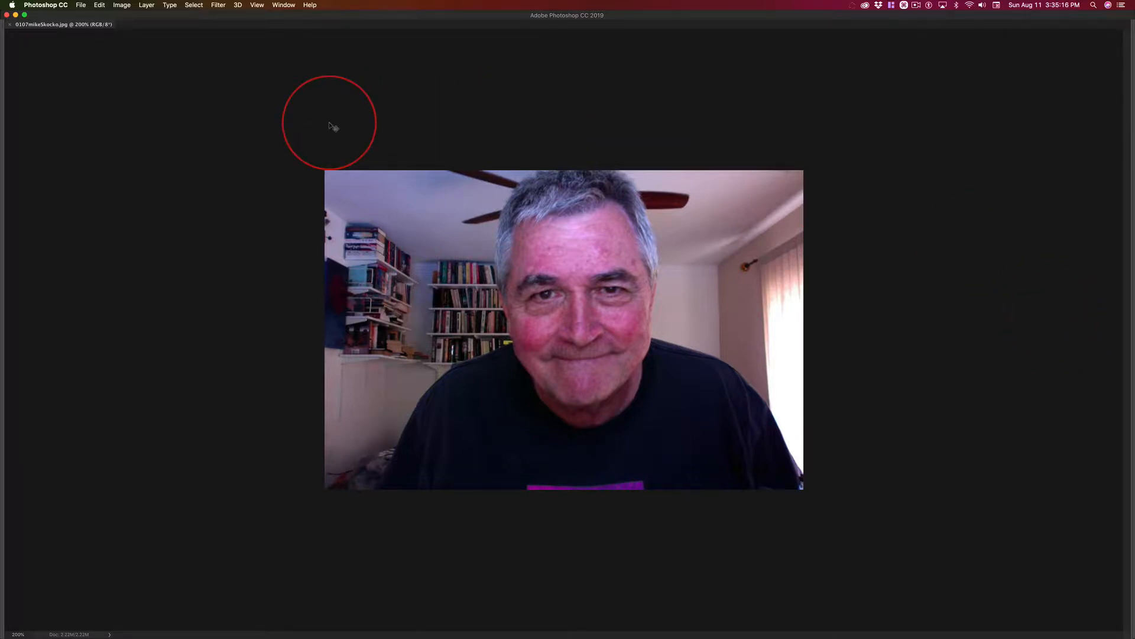
{"action": "key", "text": "Tab"}
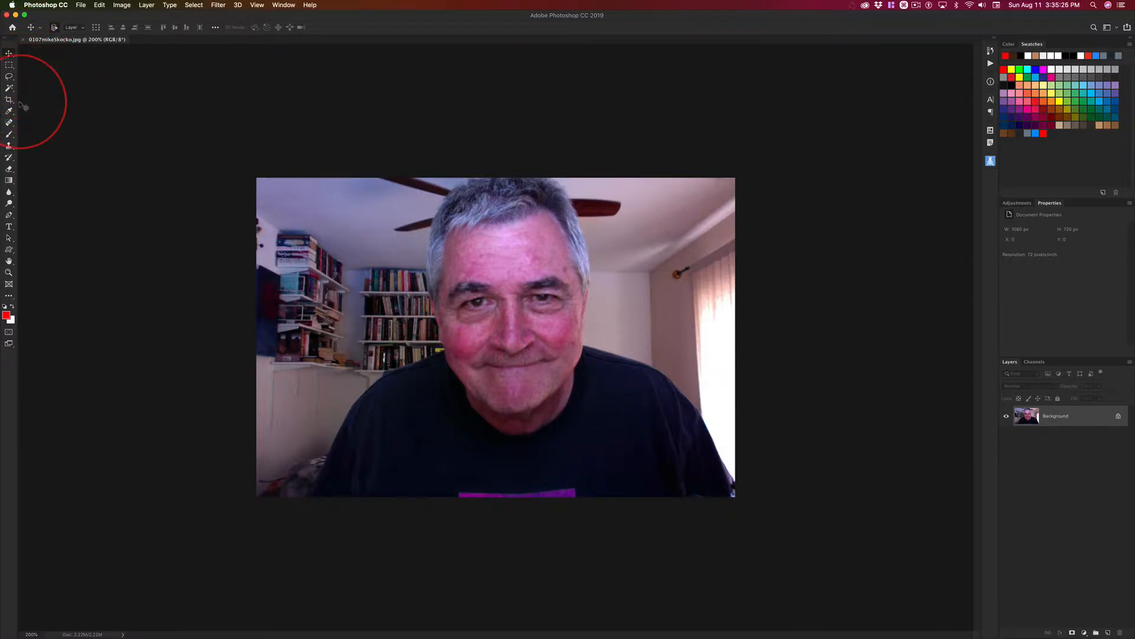
Activate the Crop tool and set its aspect ratio to 1:1 (Square).
{"action": "key", "text": "ctrl+alt"}
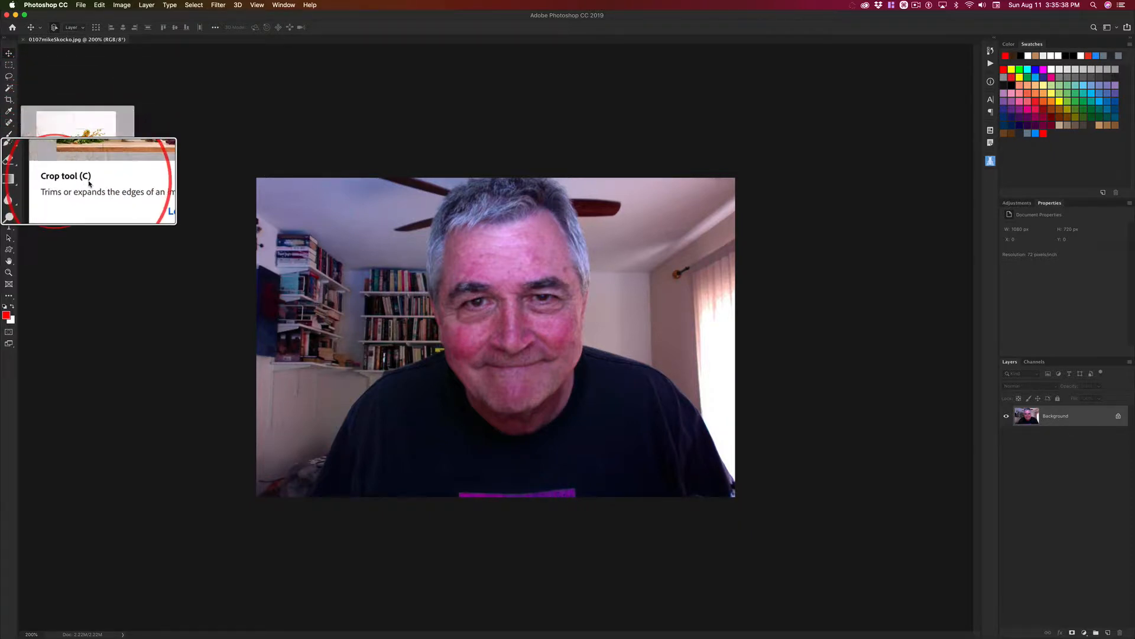
{"action": "key", "text": "ctrl"}
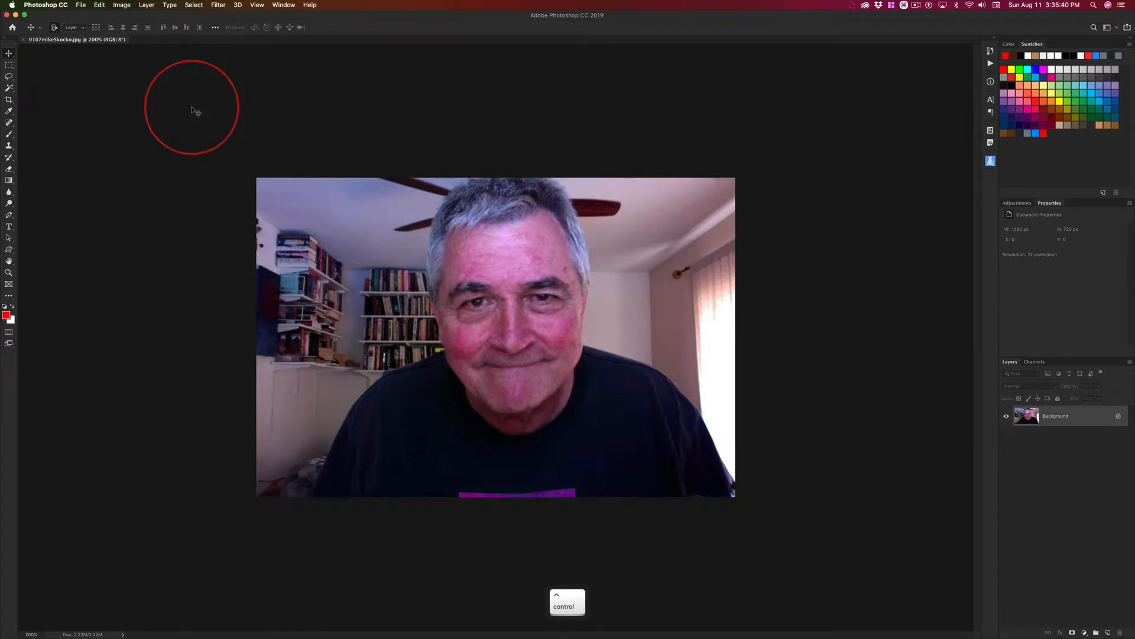
{"action": "key", "text": "c"}
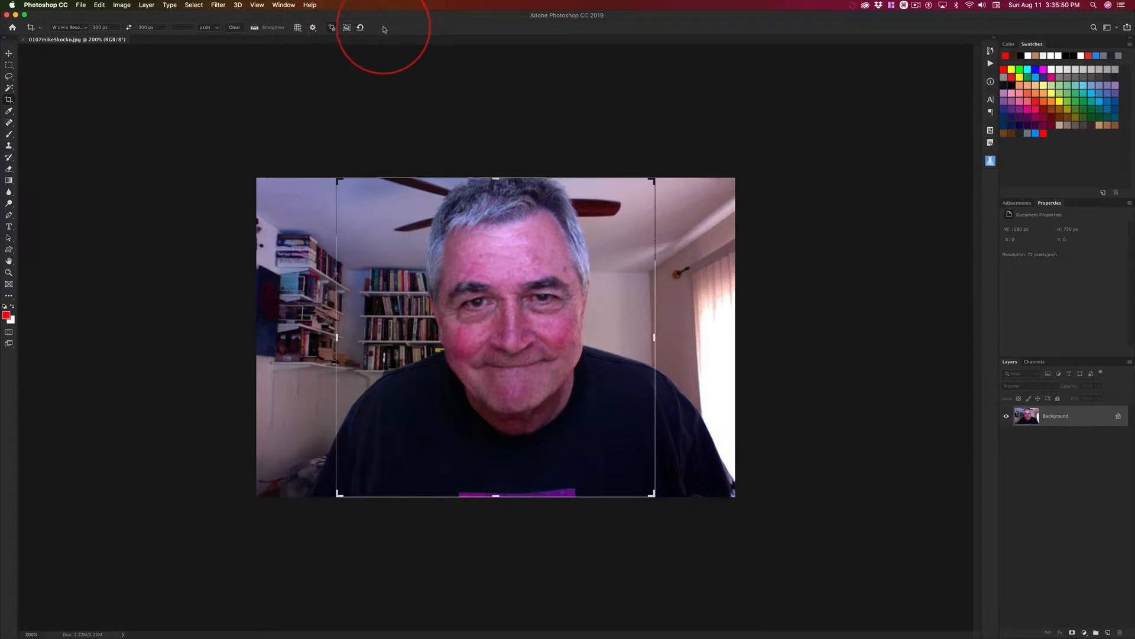
{"action": "left_click", "coordinate": [292, 7]}
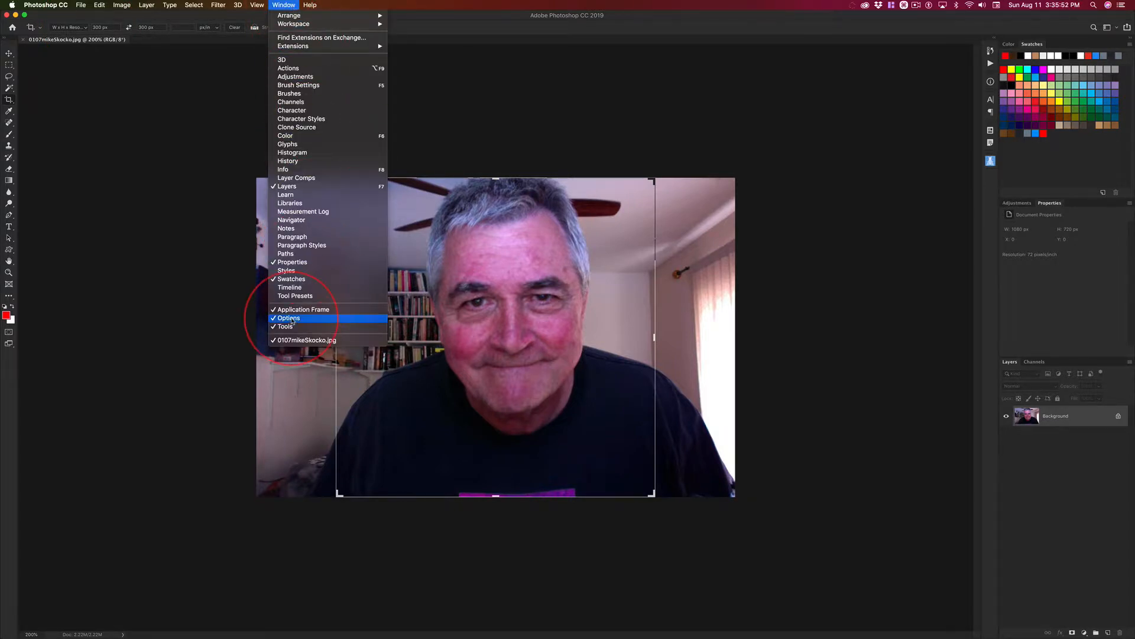
{"action": "left_click", "coordinate": [131, 160]}
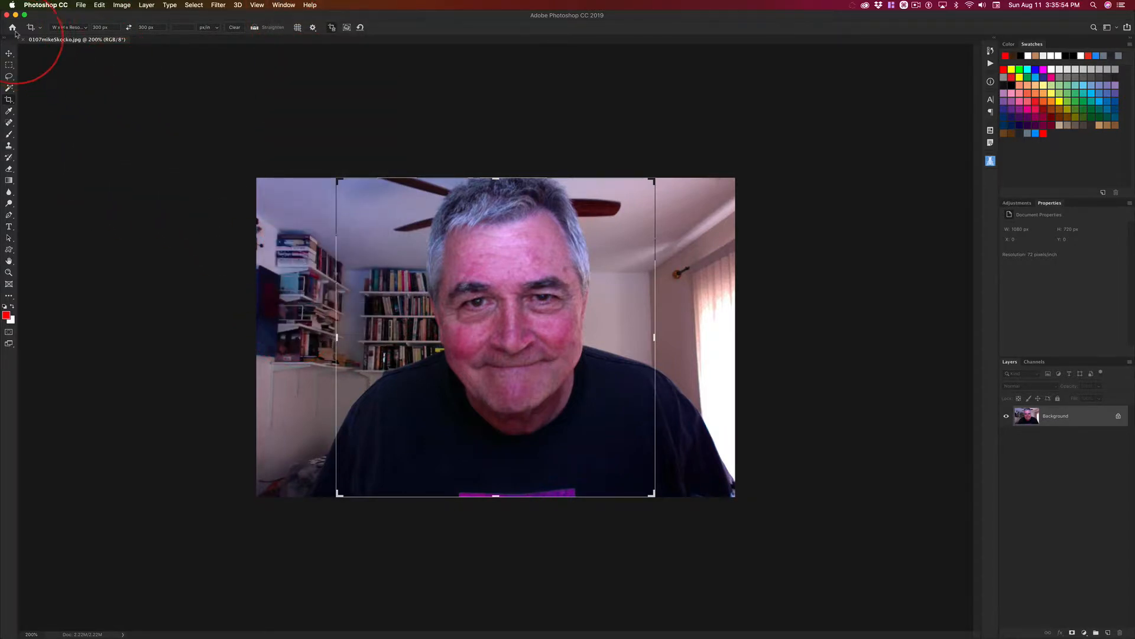
{"action": "left_click", "coordinate": [86, 29]}
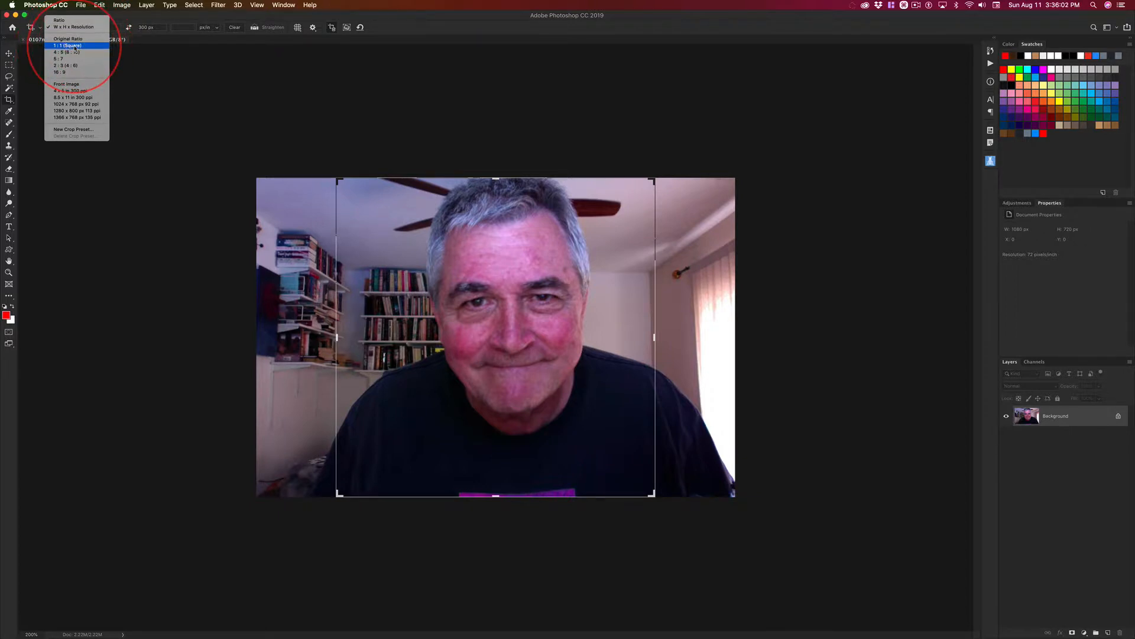
{"action": "left_click", "coordinate": [74, 47]}
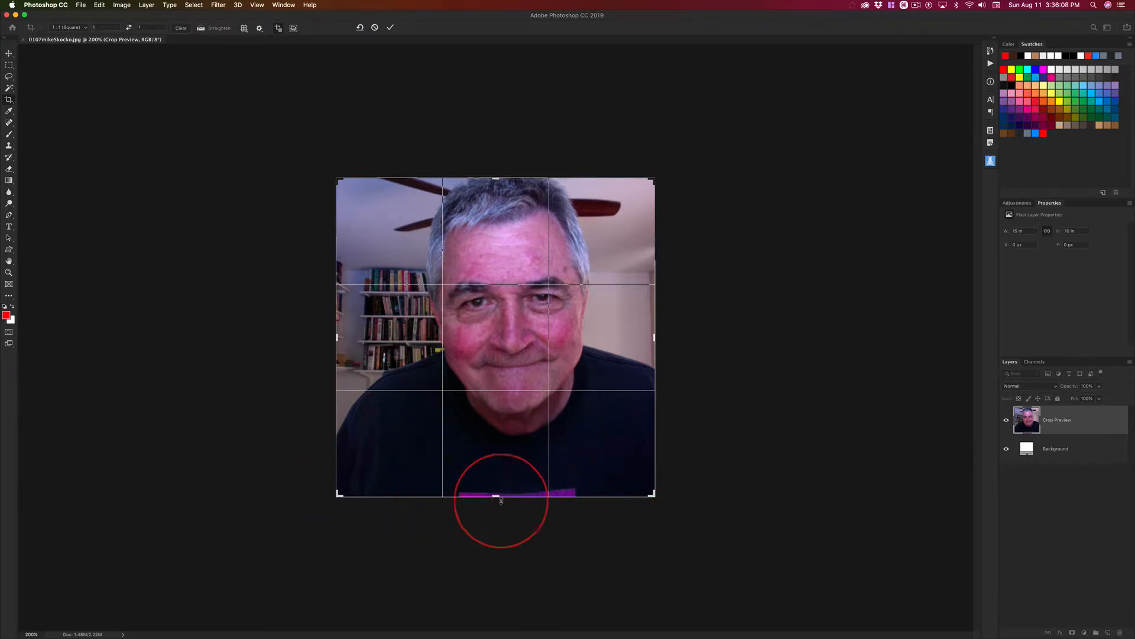
Tighten the square crop around the head, centre the face inside it, and apply the crop.
{"action": "left_click_drag", "start_coordinate": [496, 496], "coordinate": [500, 461]}
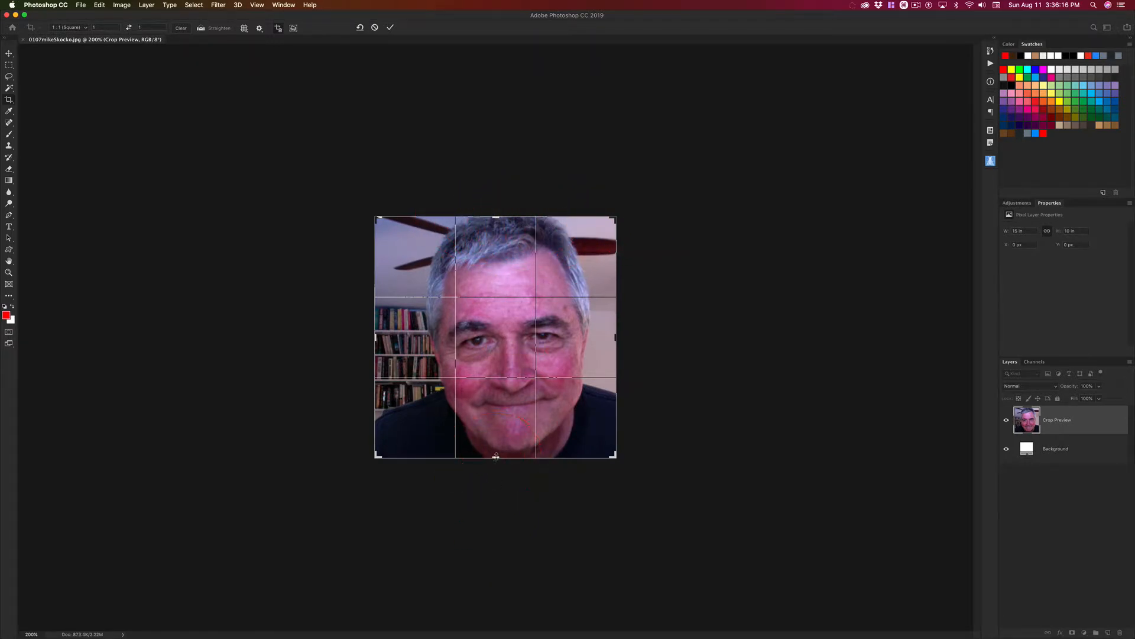
{"action": "left_click_drag", "start_coordinate": [496, 457], "coordinate": [500, 330]}
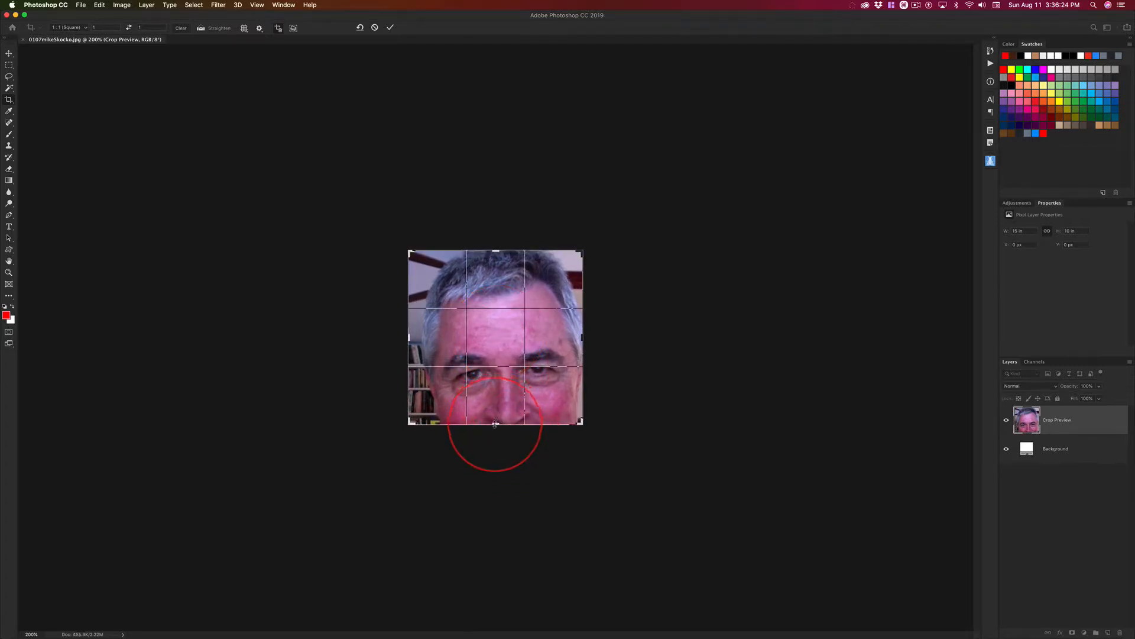
{"action": "left_click_drag", "start_coordinate": [496, 426], "coordinate": [495, 459]}
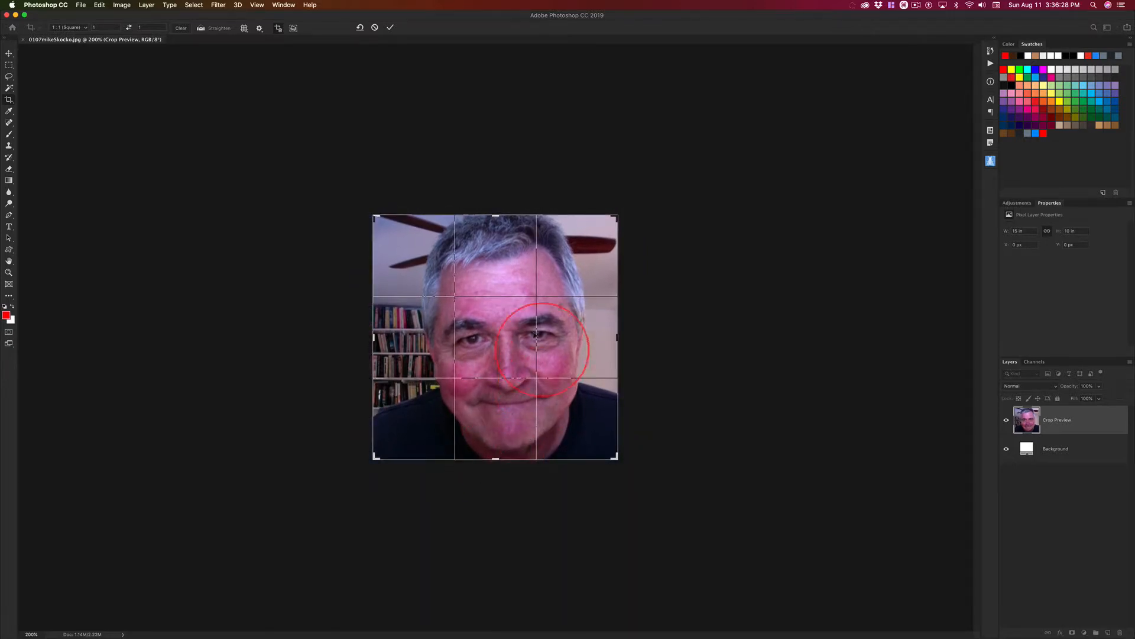
{"action": "left_click_drag", "start_coordinate": [506, 342], "coordinate": [498, 343]}
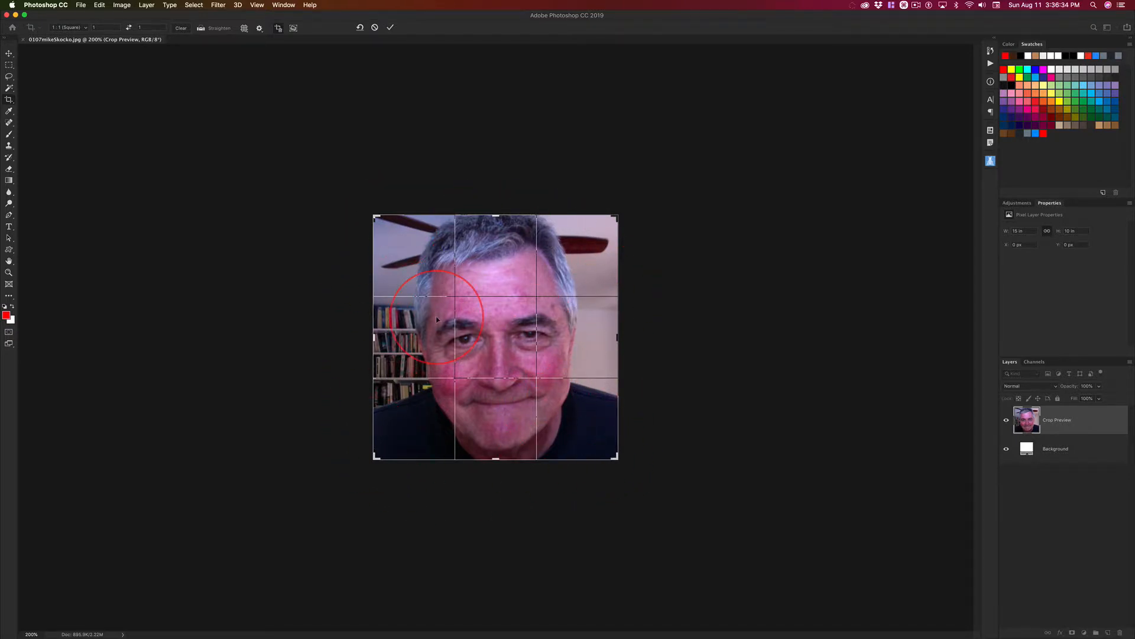
{"action": "key", "text": "Return"}
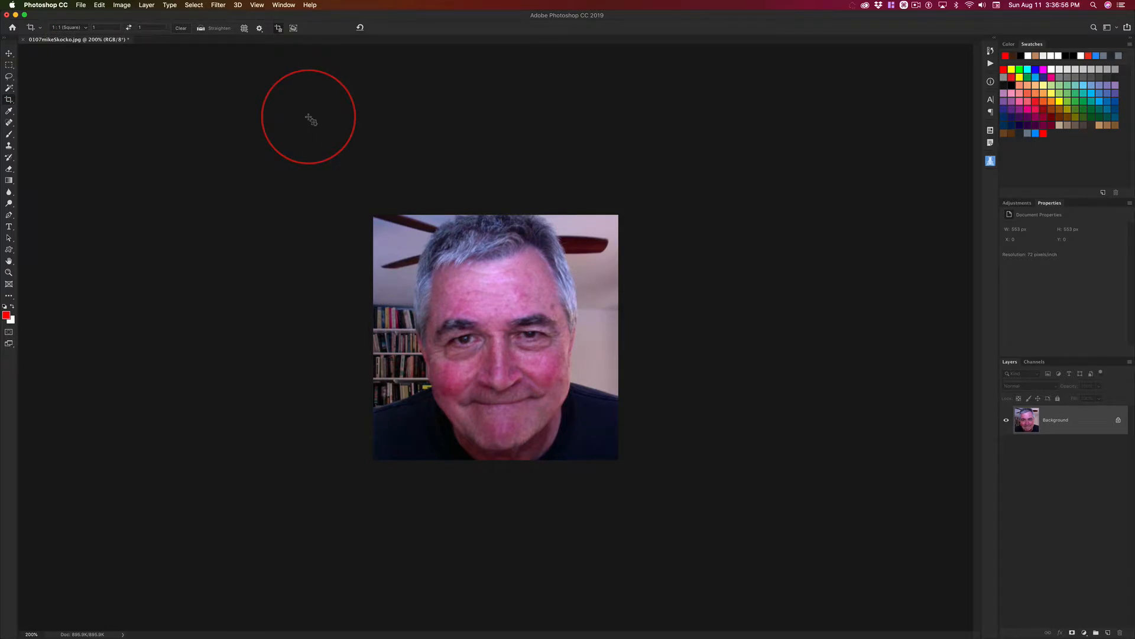
Switch from the Crop tool to the Move tool.
{"action": "key", "text": "v"}
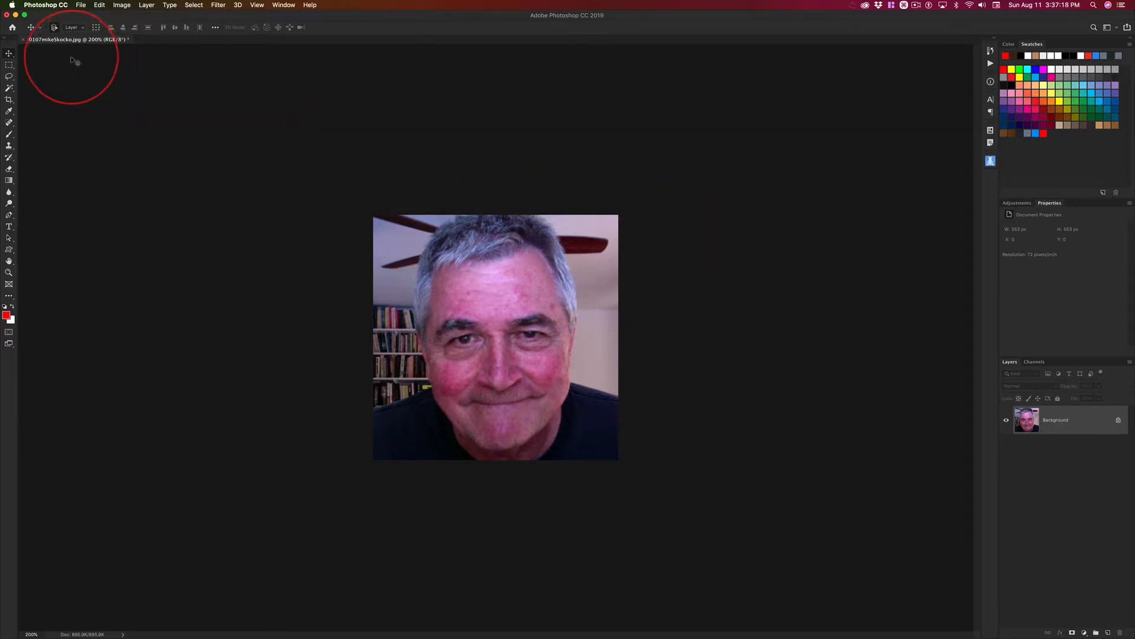
{"action": "key", "text": "ctrl+alt"}
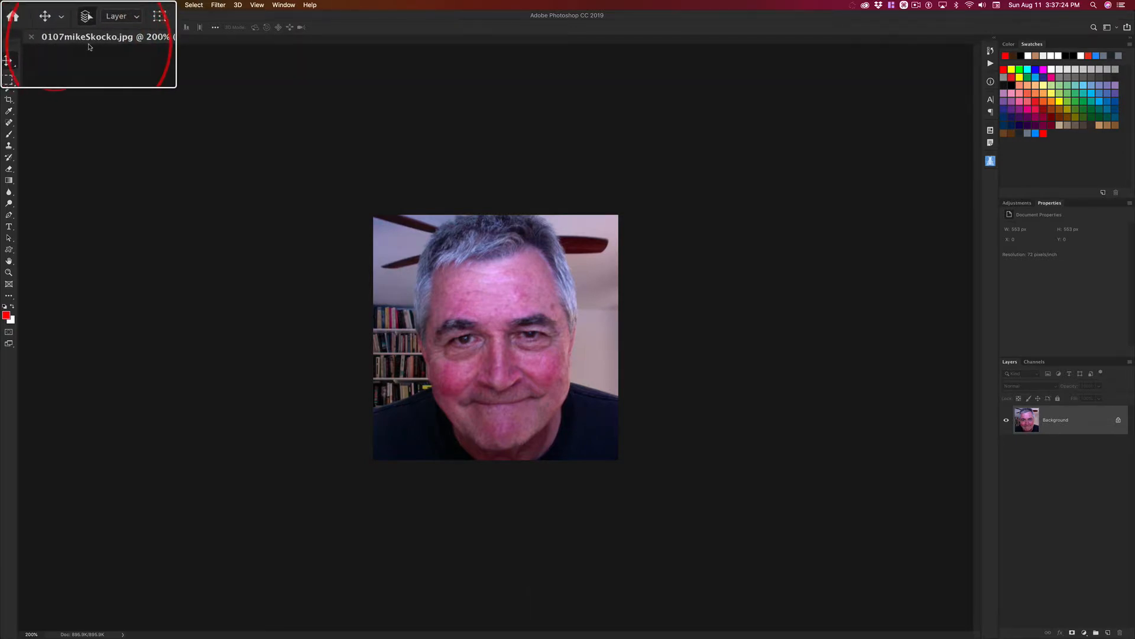
{"action": "scroll", "coordinate": [289, 162], "scroll_direction": "down", "scroll_amount": 3}
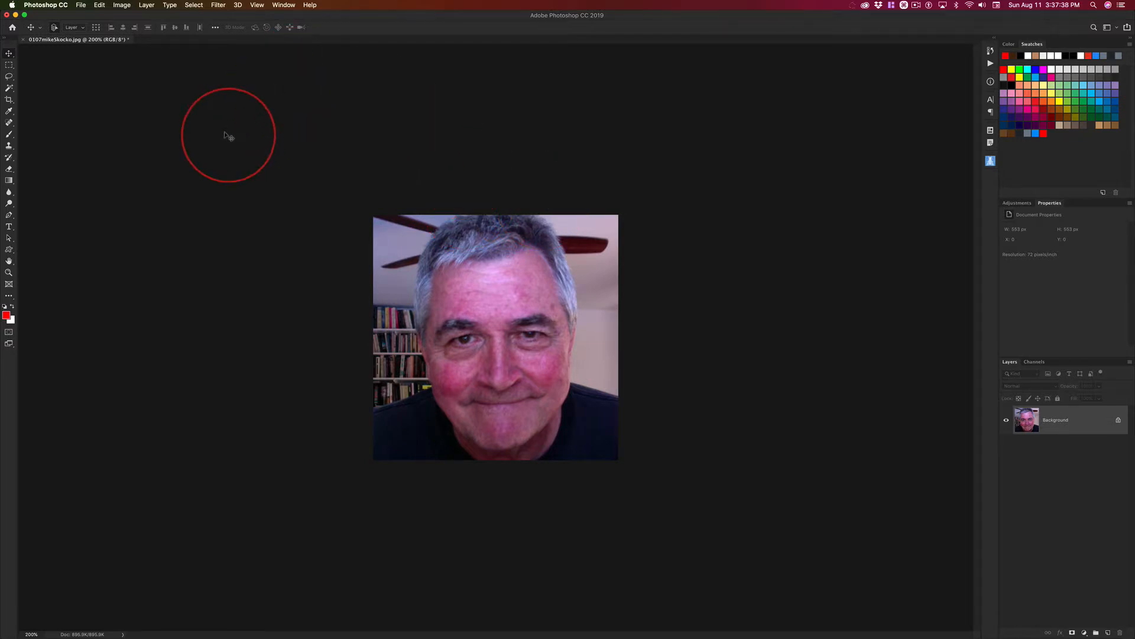
Open the Image Size dialog as a small window above the photo and keep Preserve Details 2.0 as the resampling method.
{"action": "left_click", "coordinate": [121, 5]}
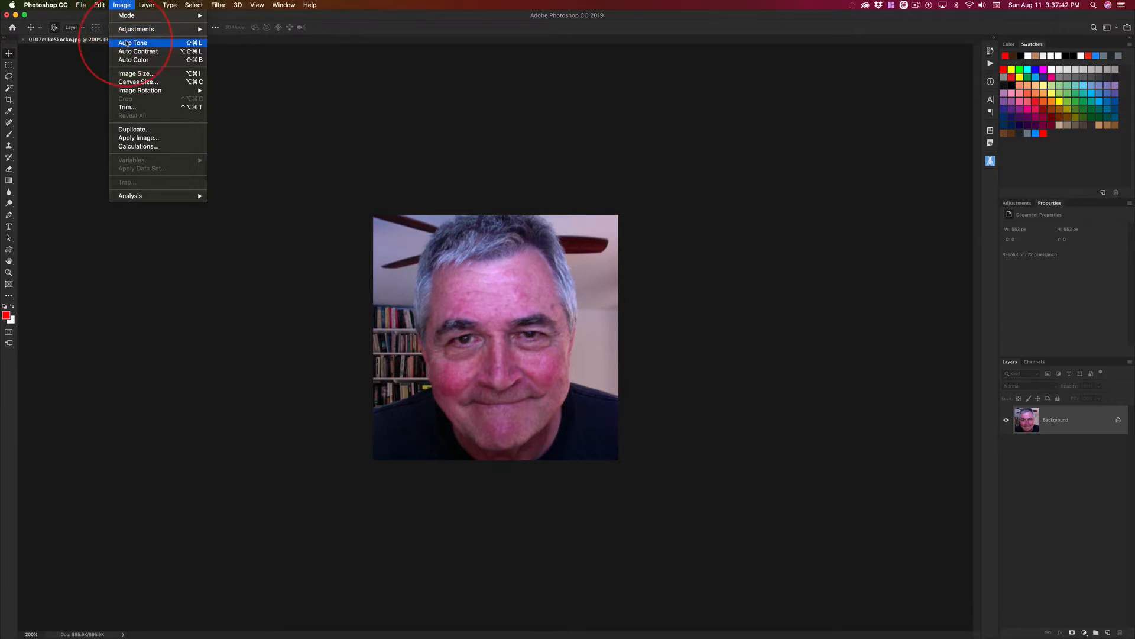
{"action": "left_click", "coordinate": [203, 74]}
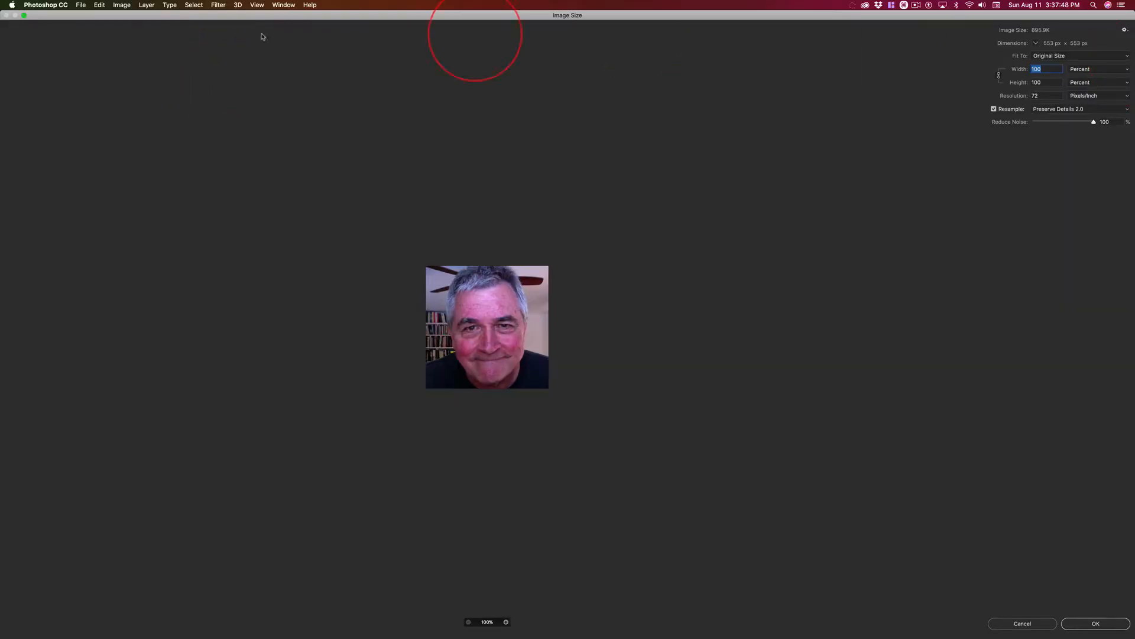
{"action": "left_click", "coordinate": [24, 14]}
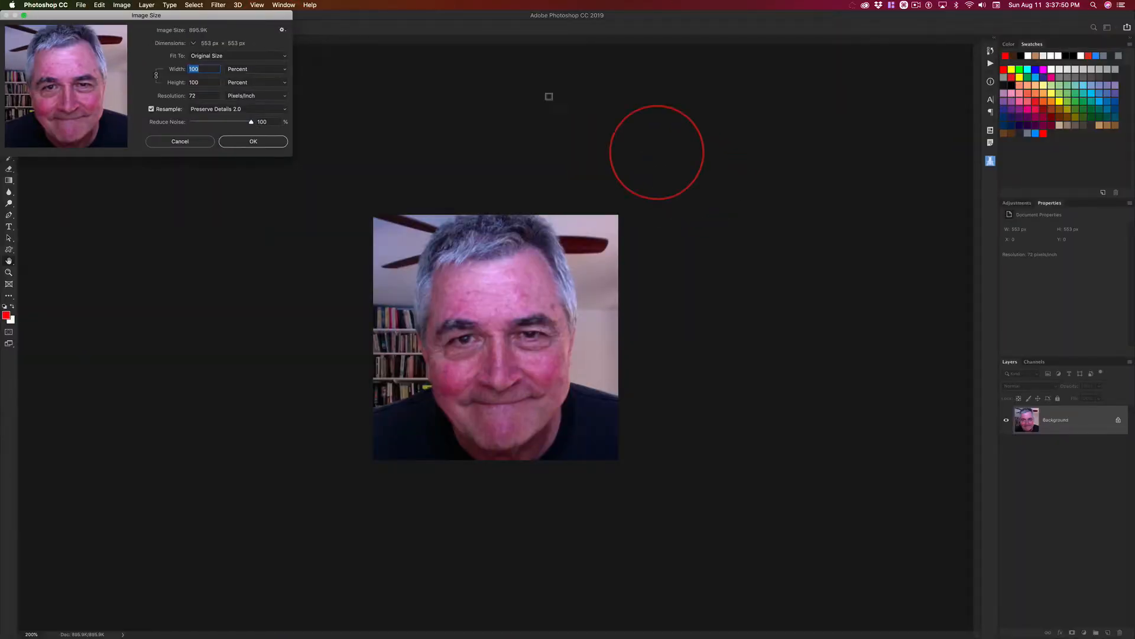
{"action": "left_click_drag", "start_coordinate": [183, 14], "coordinate": [657, 170]}
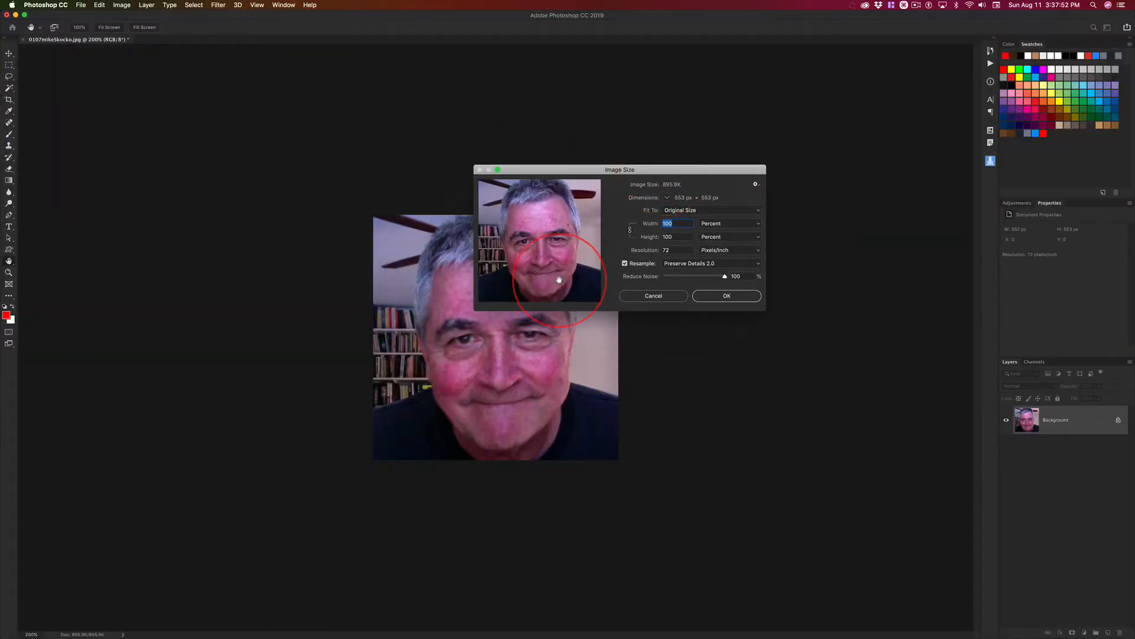
{"action": "mouse_move", "coordinate": [566, 234]}
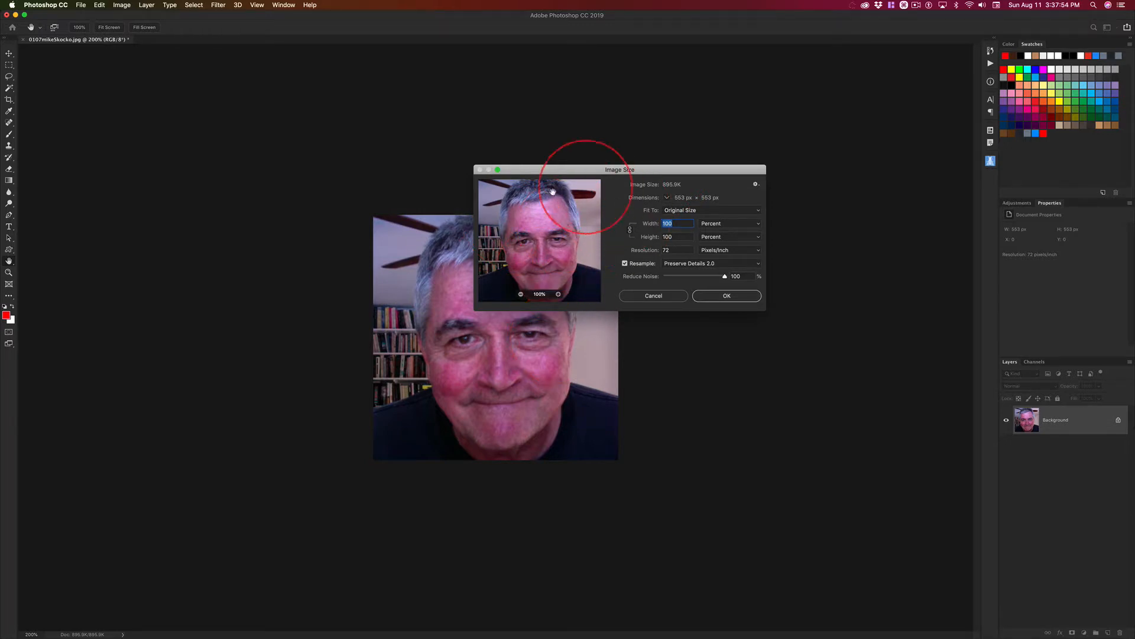
{"action": "left_click_drag", "start_coordinate": [533, 171], "coordinate": [520, 124]}
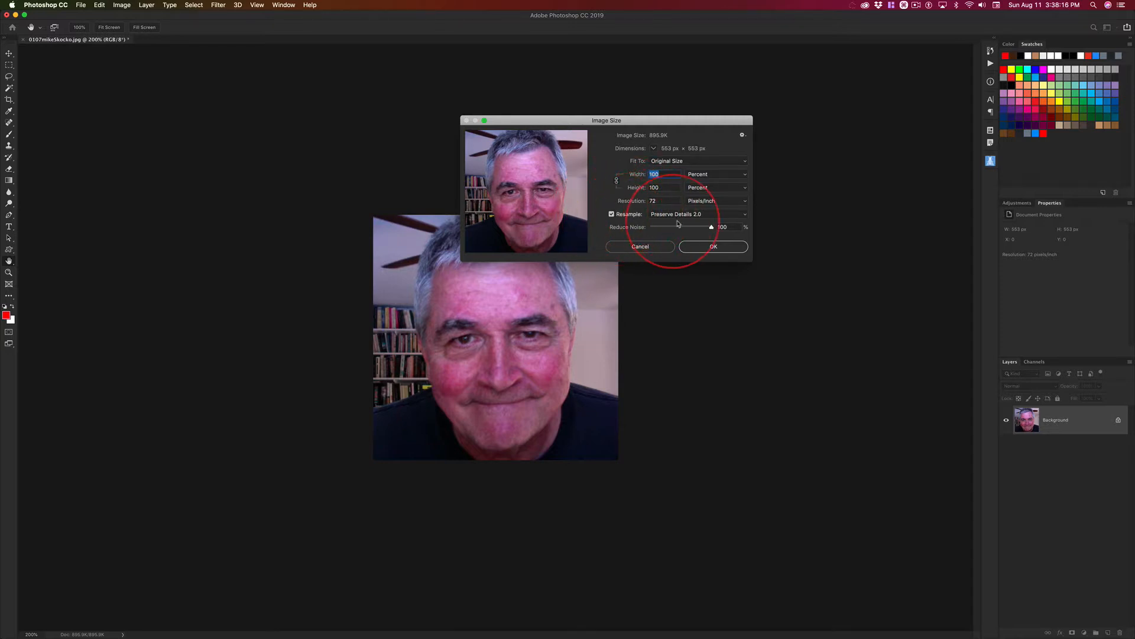
{"action": "left_click", "coordinate": [721, 215]}
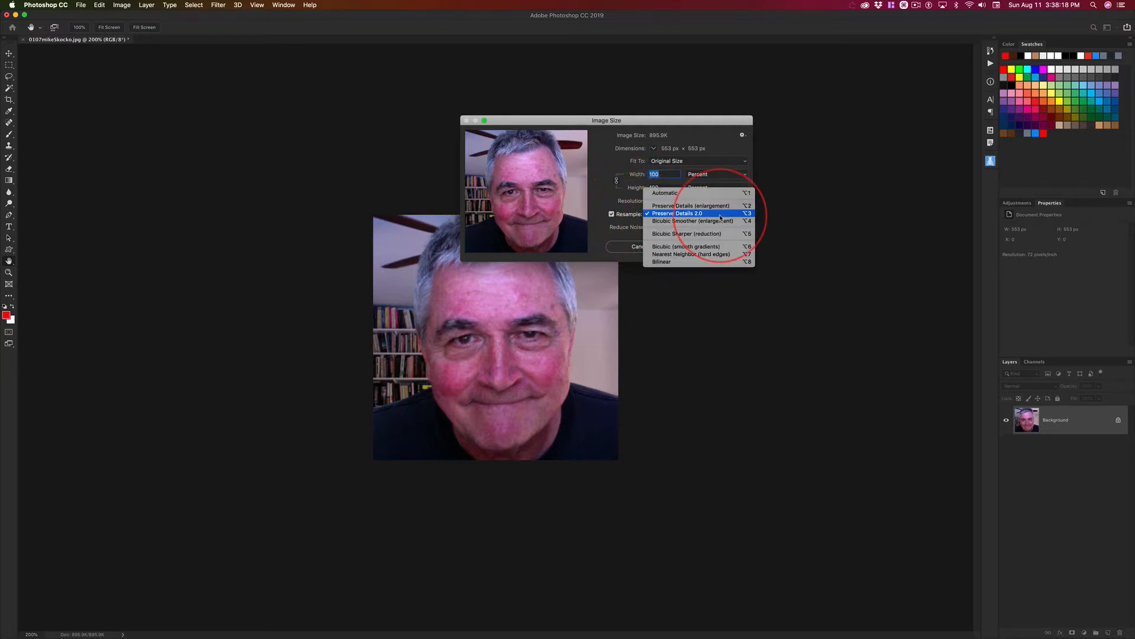
{"action": "left_click", "coordinate": [690, 214]}
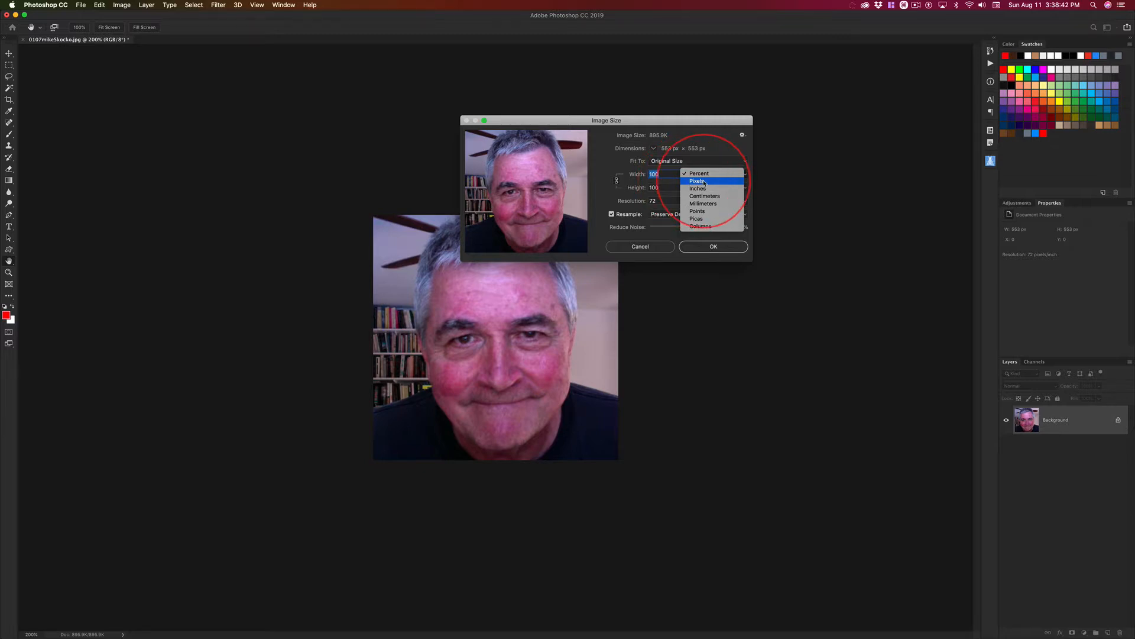
Turn resampling off, check which width units are available, and turn resampling back on.
{"action": "key", "text": "Escape"}
{"action": "left_click", "coordinate": [611, 214]}
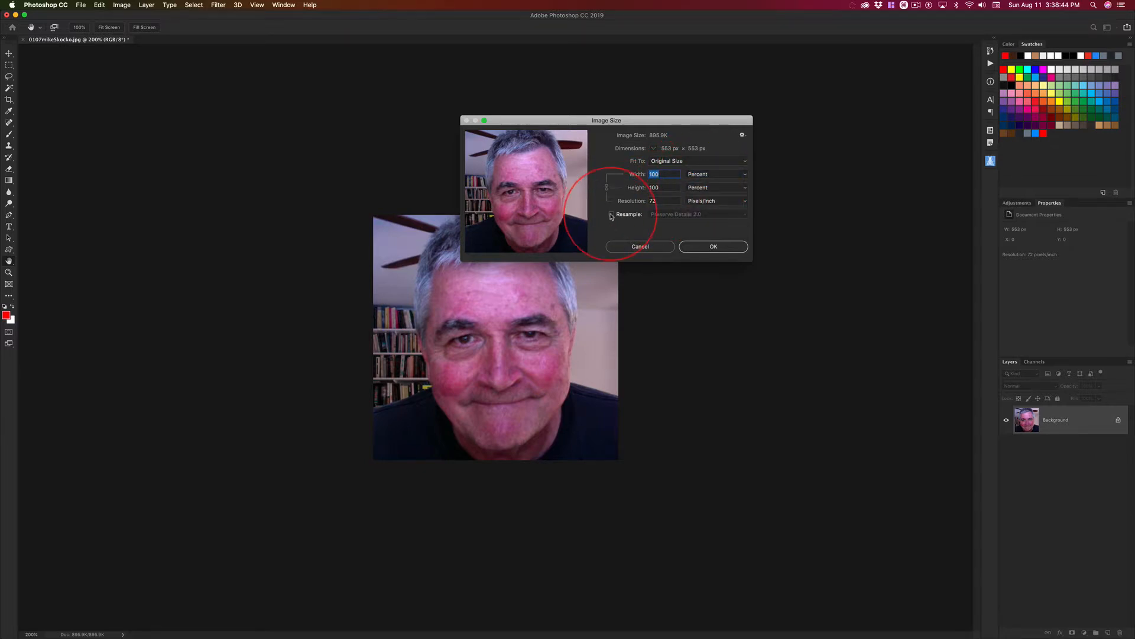
{"action": "left_click", "coordinate": [709, 174]}
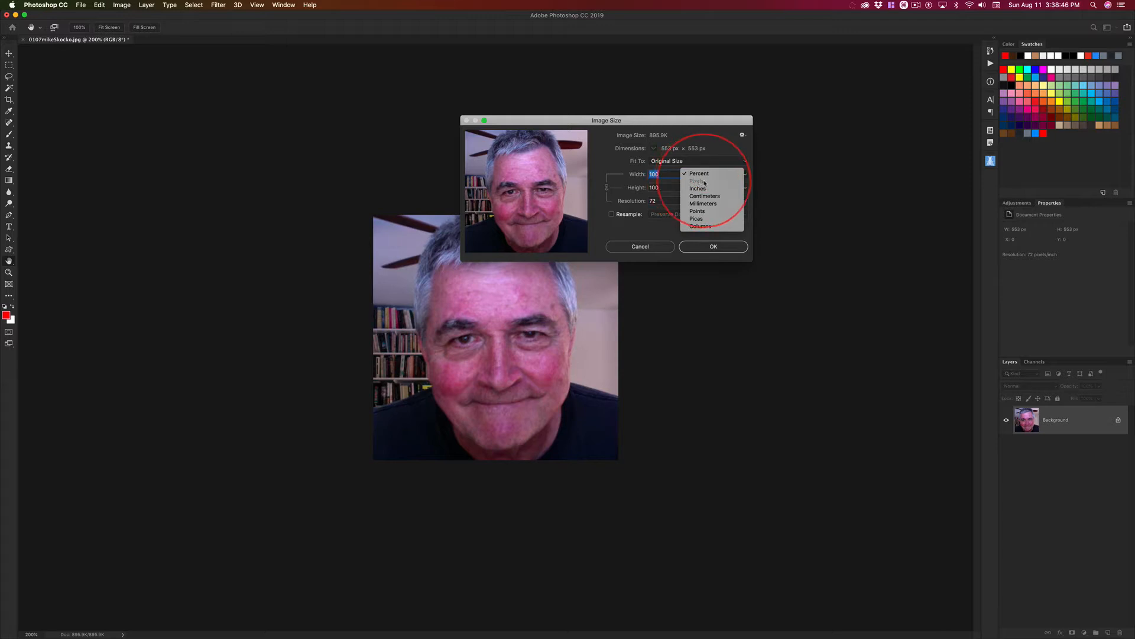
{"action": "left_click", "coordinate": [704, 175]}
{"action": "left_click", "coordinate": [611, 214]}
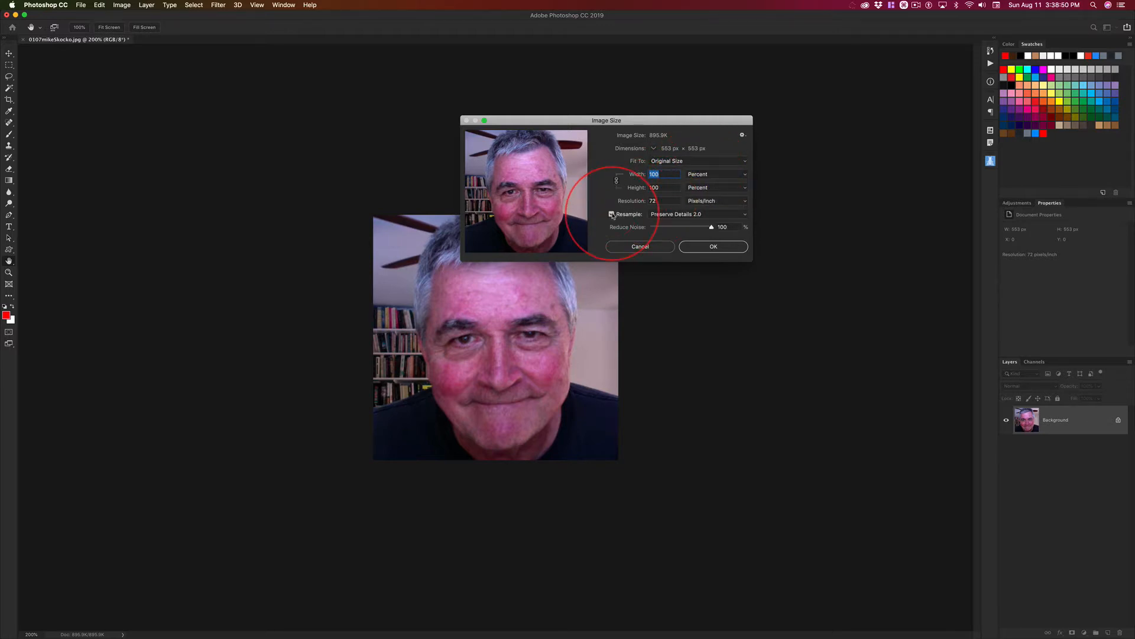
Switch the image size units to pixels, set the width to 300 with proportions linked, and apply the resize.
{"action": "left_click", "coordinate": [708, 175]}
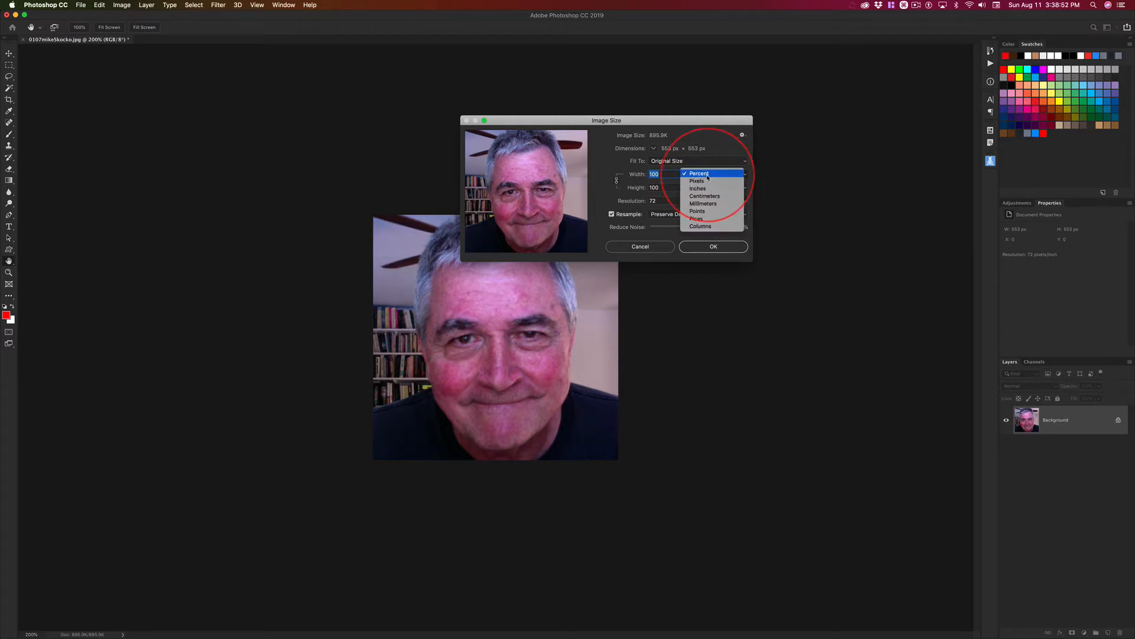
{"action": "left_click", "coordinate": [699, 181]}
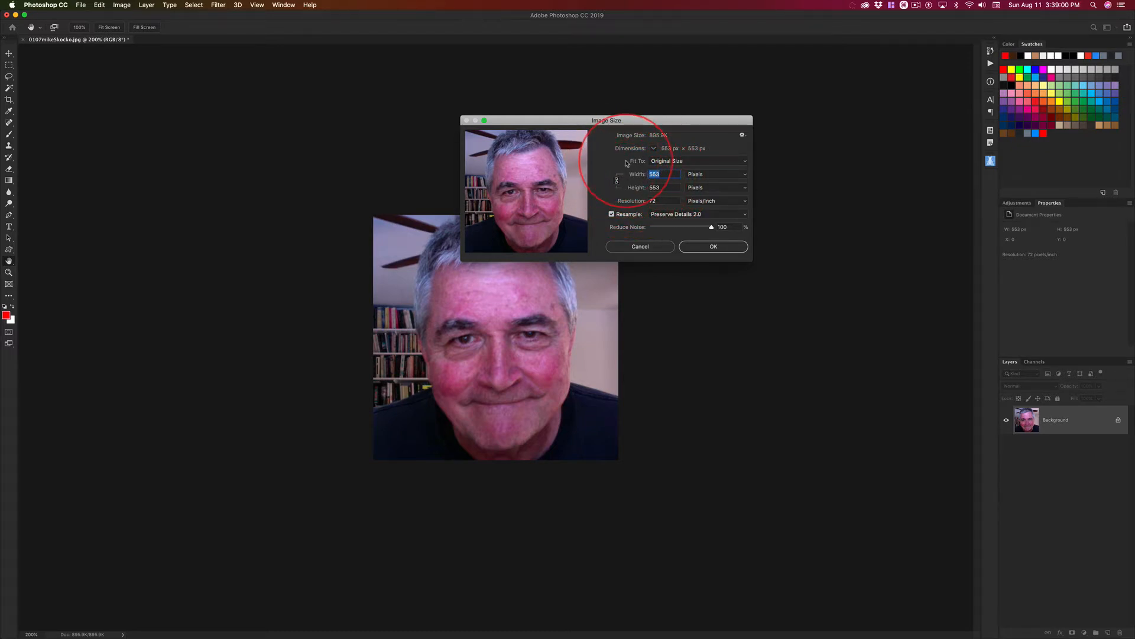
{"action": "type", "text": "300"}
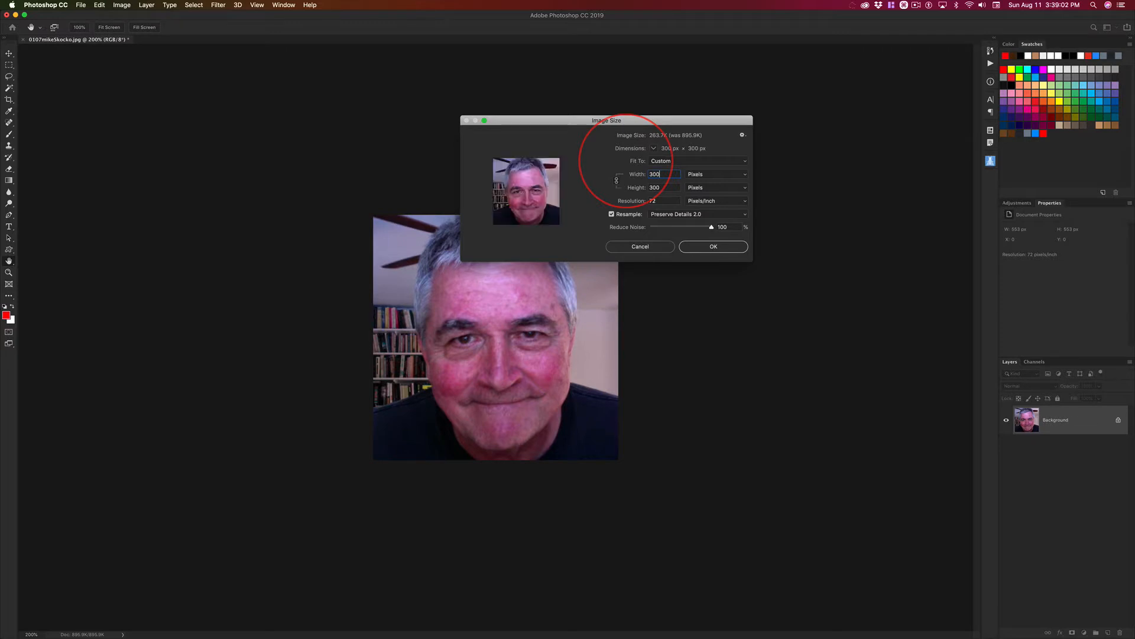
{"action": "left_click", "coordinate": [719, 248]}
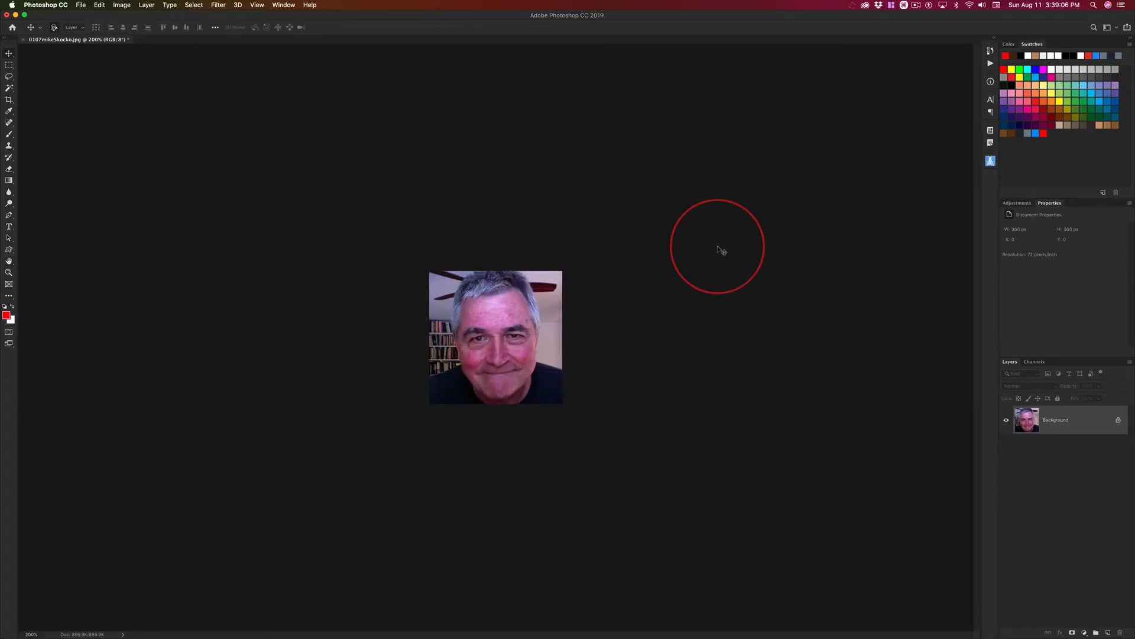
{"action": "left_click", "coordinate": [502, 304]}
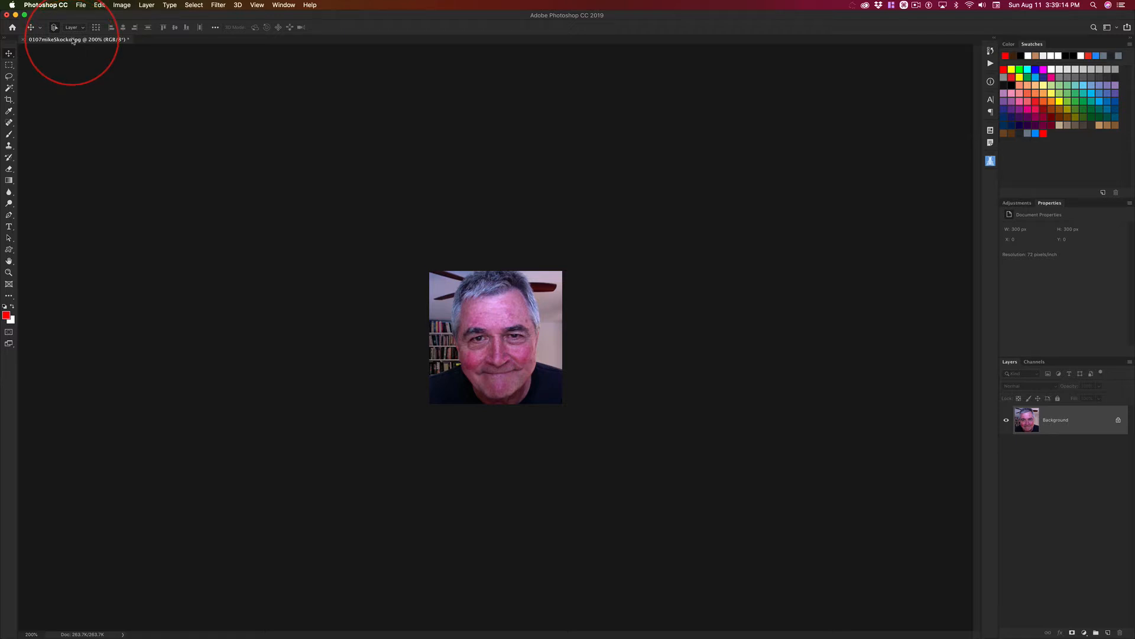
{"action": "left_click", "coordinate": [81, 6]}
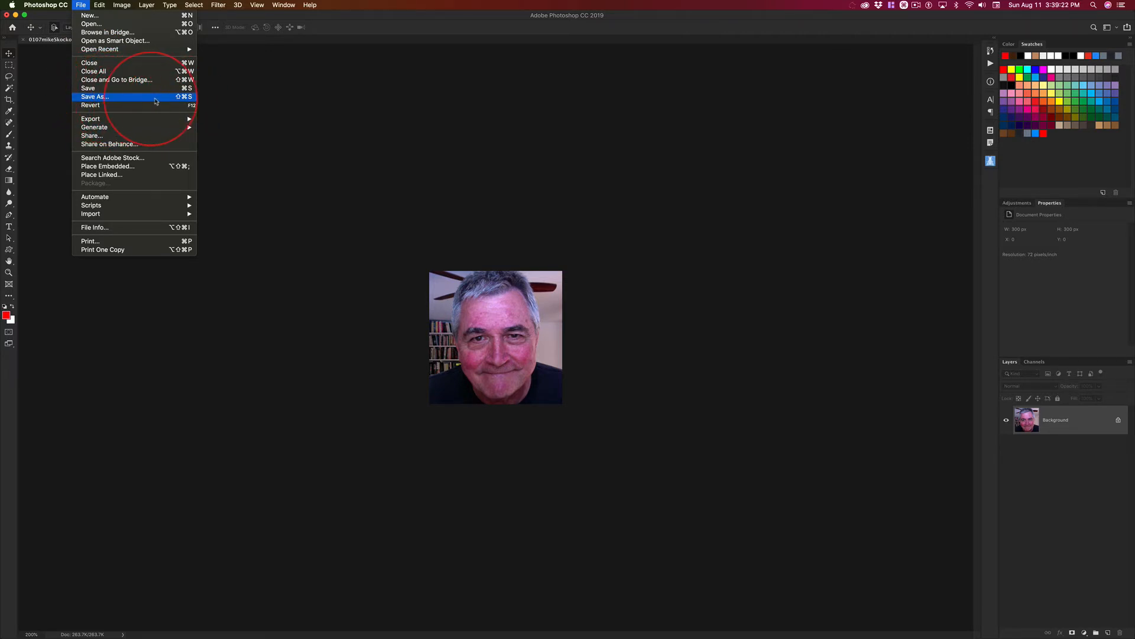
{"action": "left_click", "coordinate": [181, 100]}
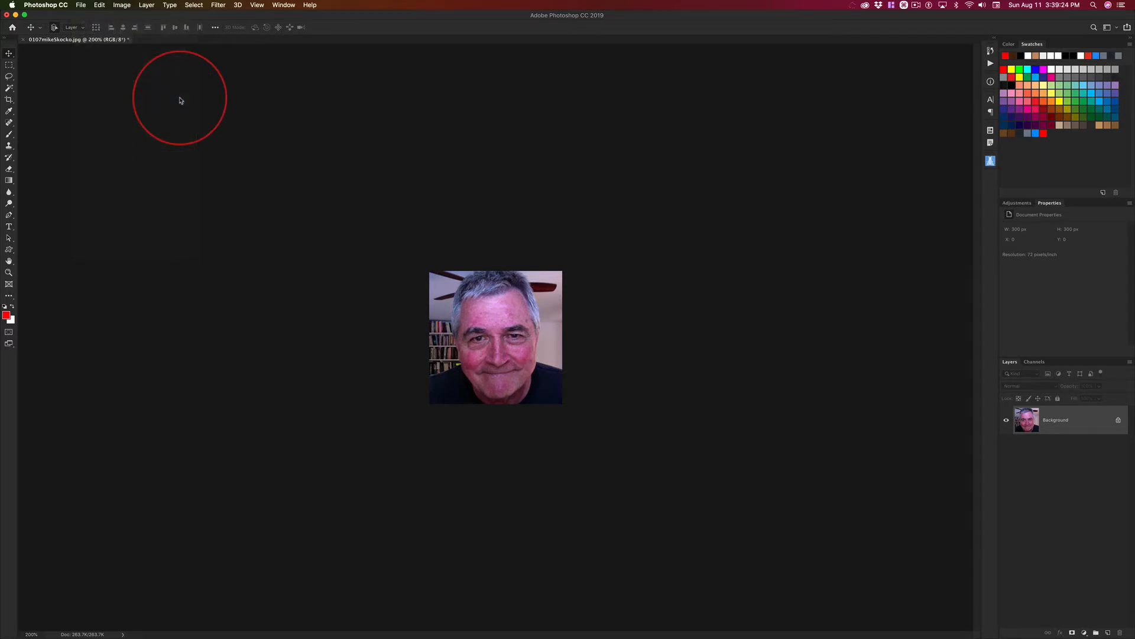
{"action": "left_click_drag", "start_coordinate": [452, 123], "coordinate": [410, 83]}
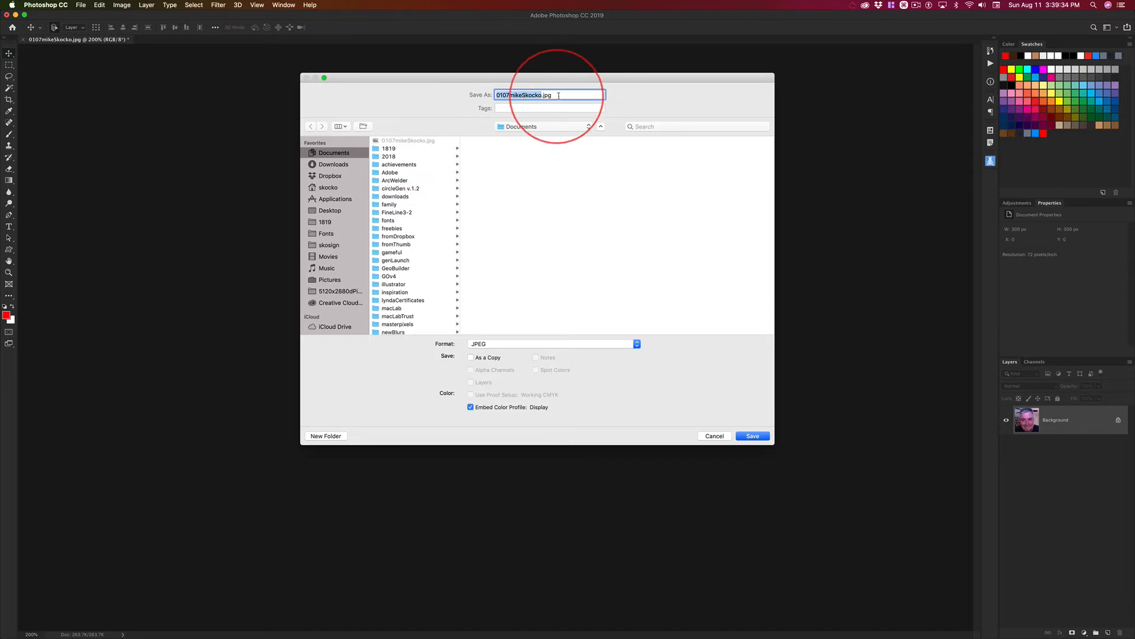
{"action": "left_click_drag", "start_coordinate": [562, 96], "coordinate": [379, 80]}
{"action": "key", "text": "BackSpace"}
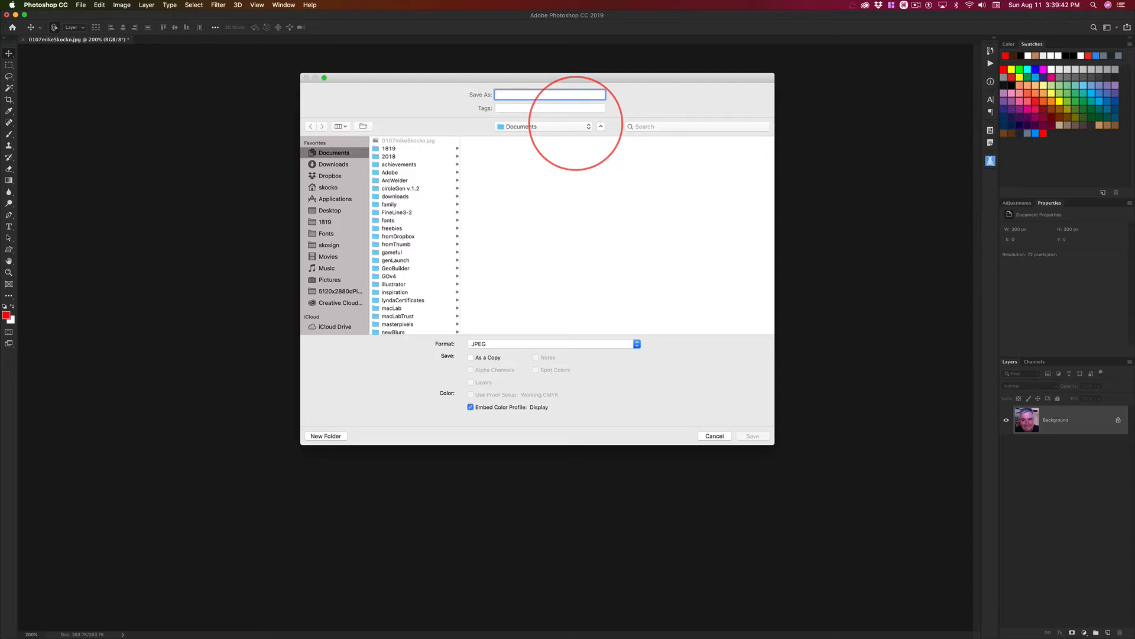
{"action": "key", "text": "Escape"}
Save the photo as a JPEG in Documents under its existing file name, replacing the original file.
{"action": "key", "text": "super+shift+s"}
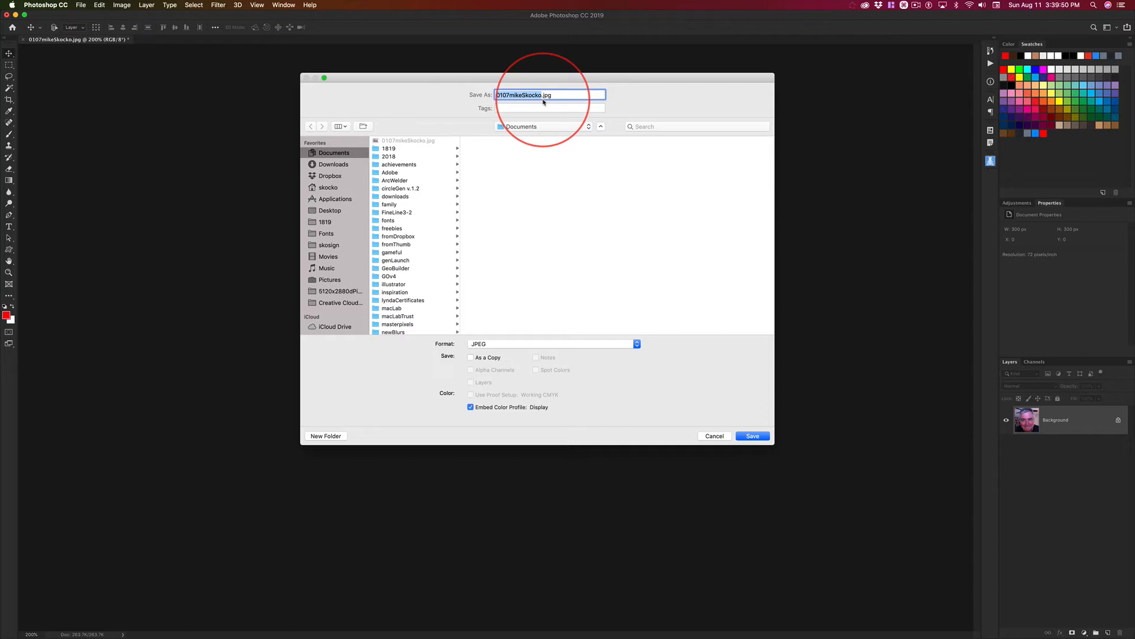
{"action": "key", "text": "ctrl+alt"}
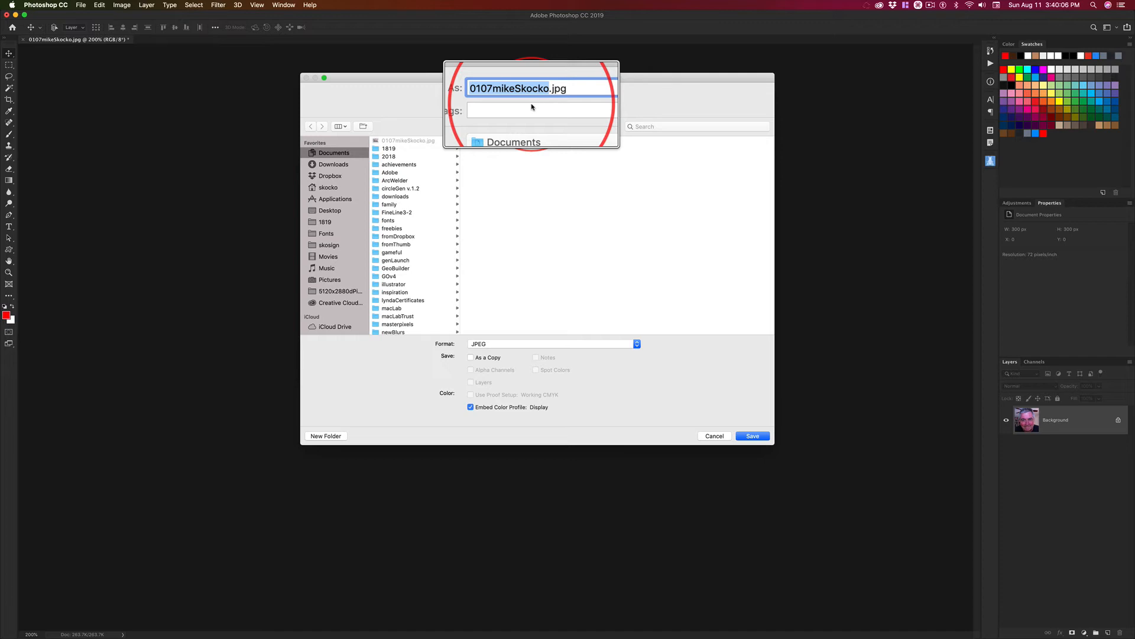
{"action": "key", "text": "ctrl"}
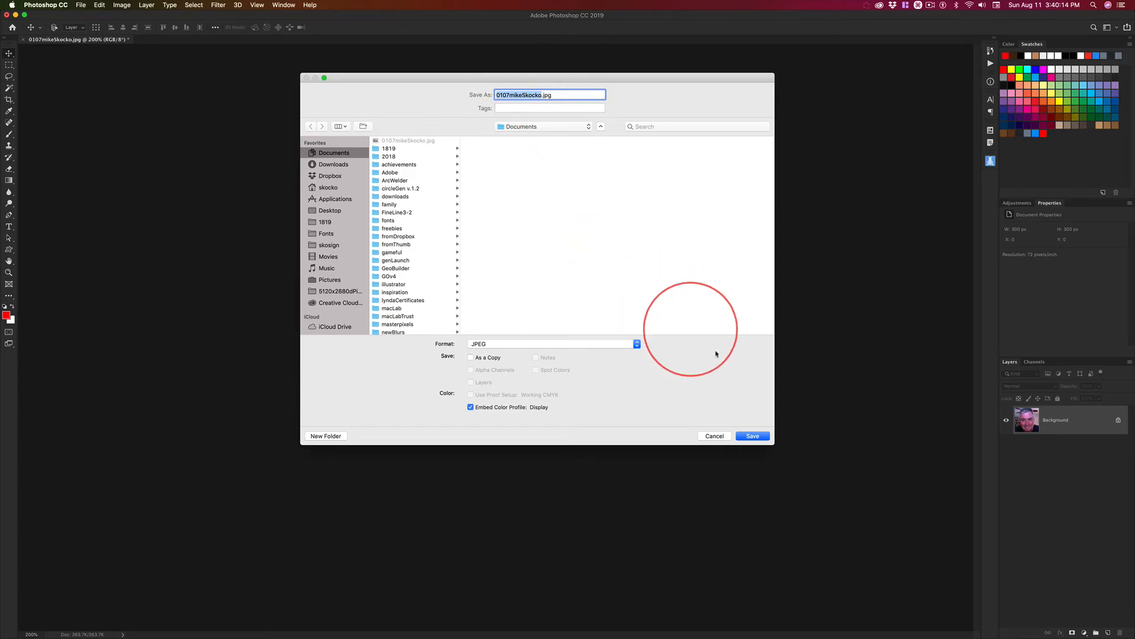
{"action": "left_click", "coordinate": [758, 438]}
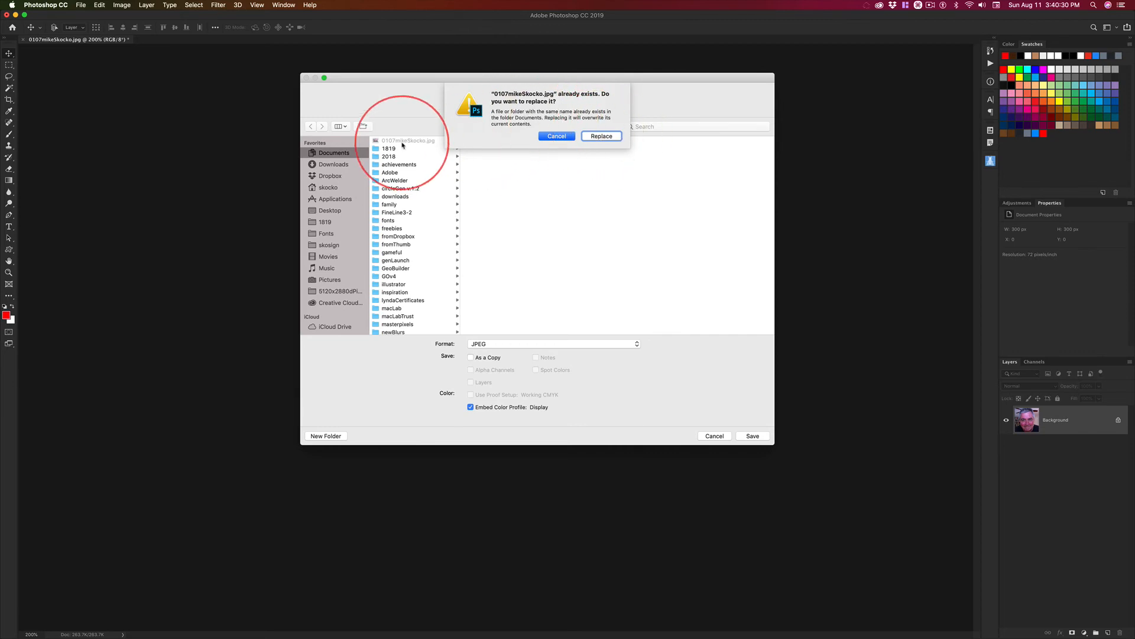
{"action": "left_click", "coordinate": [603, 137]}
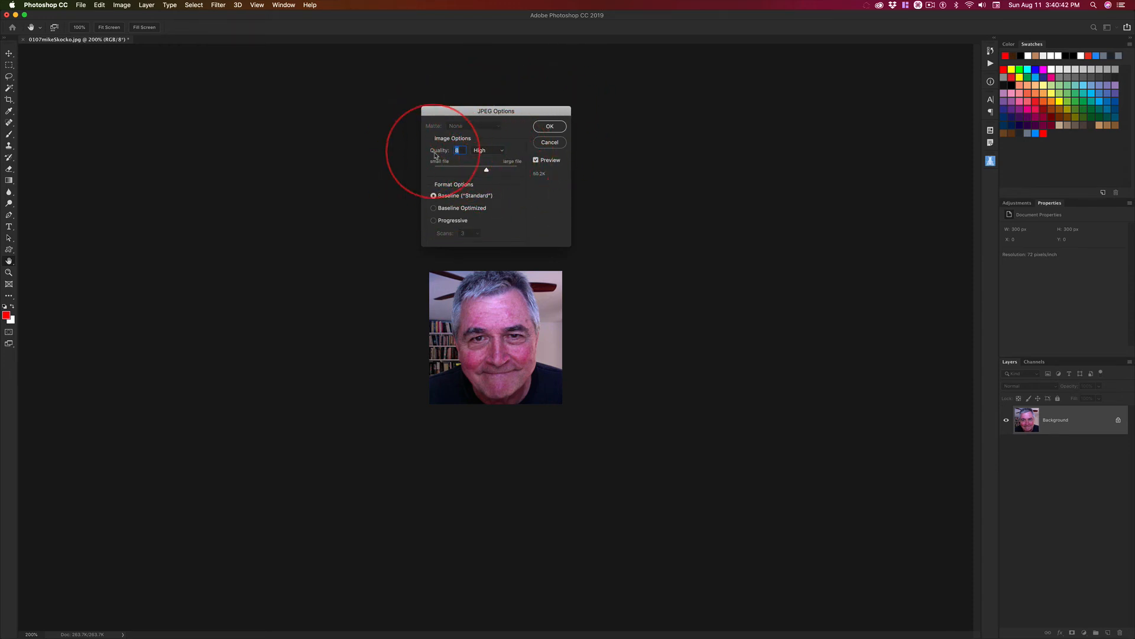
Set the JPEG options to Baseline Optimized with quality 10 (Maximum), and finish saving the photo.
{"action": "left_click", "coordinate": [457, 210]}
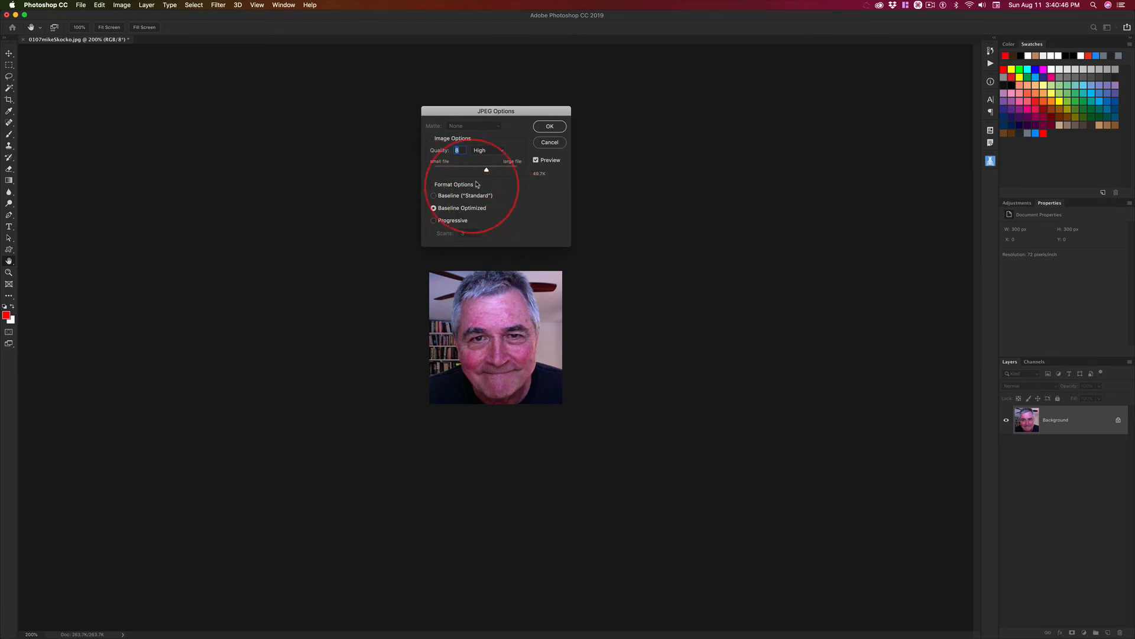
{"action": "left_click", "coordinate": [502, 170]}
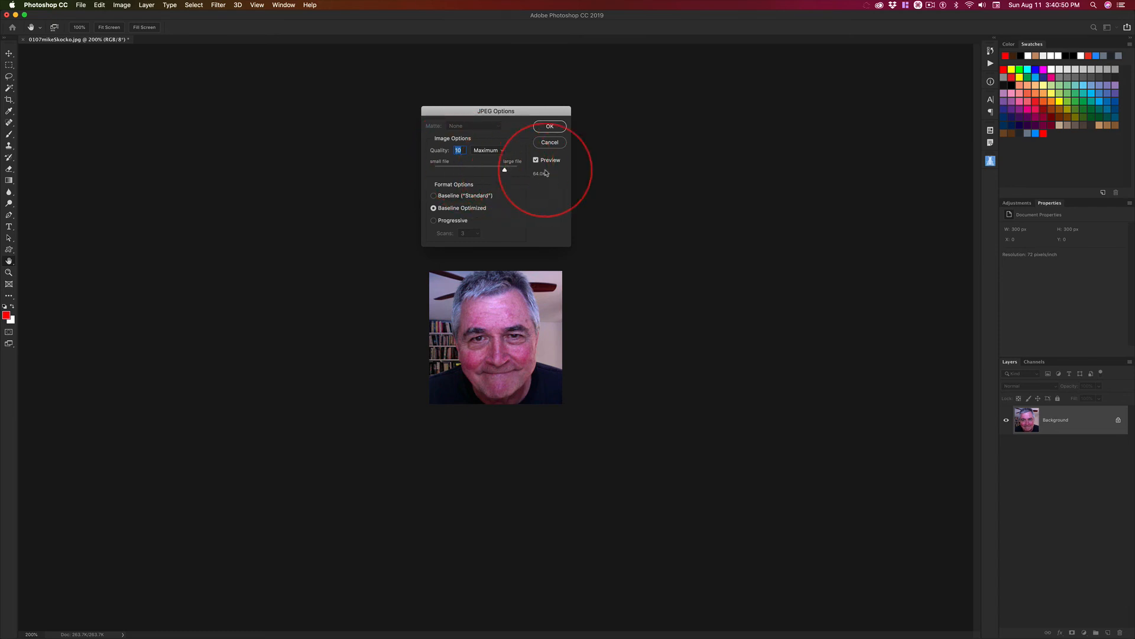
{"action": "left_click", "coordinate": [551, 126]}
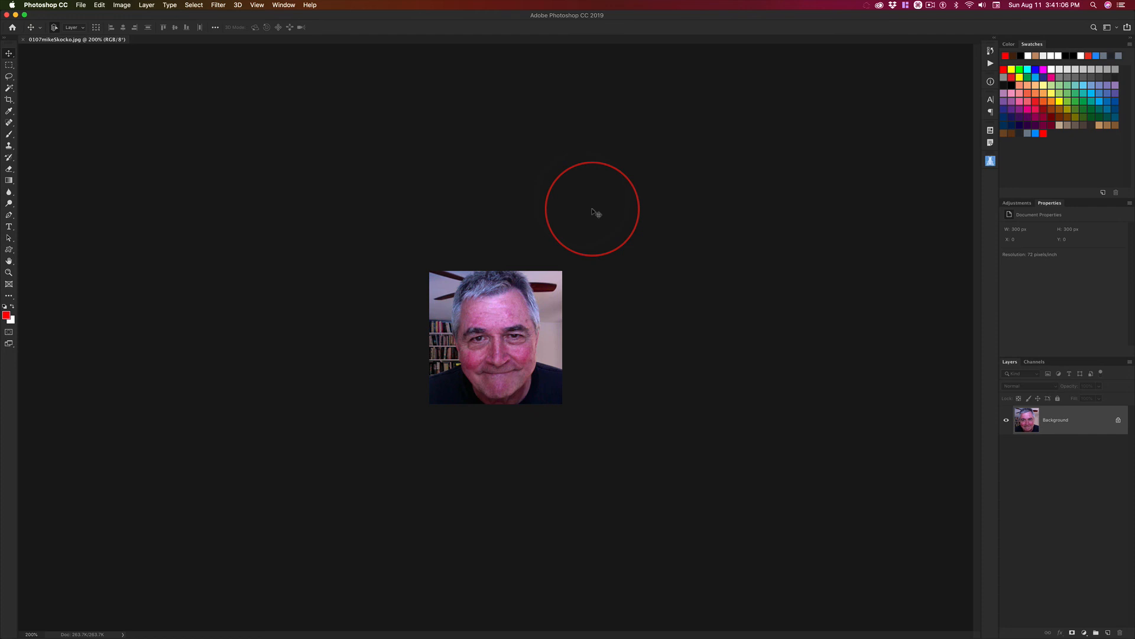
{"action": "key", "text": "super+s"}
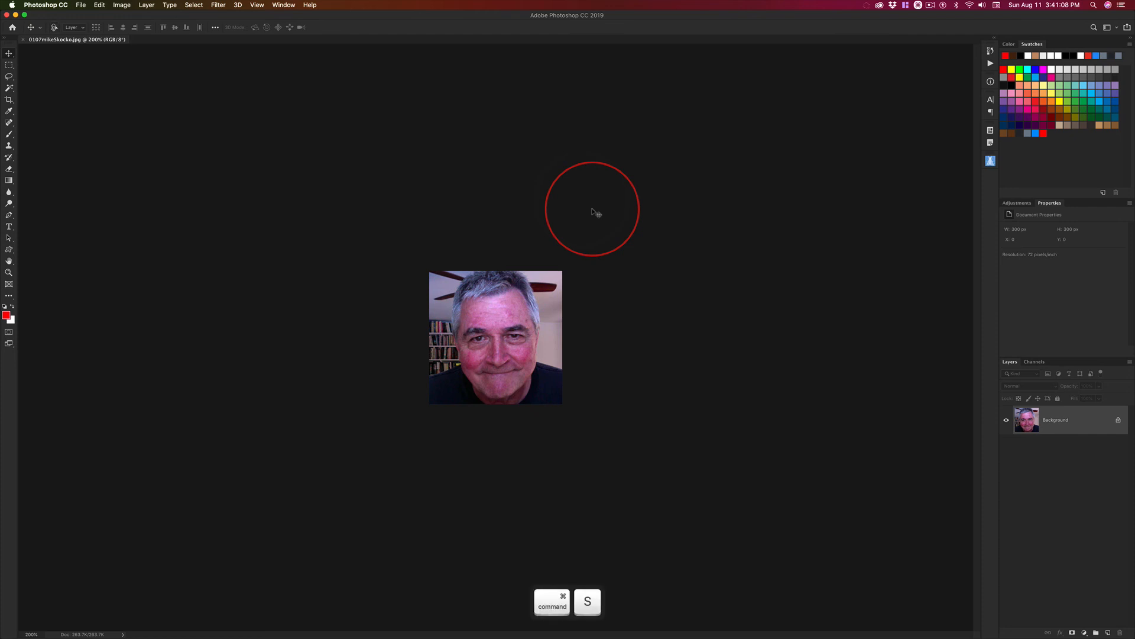